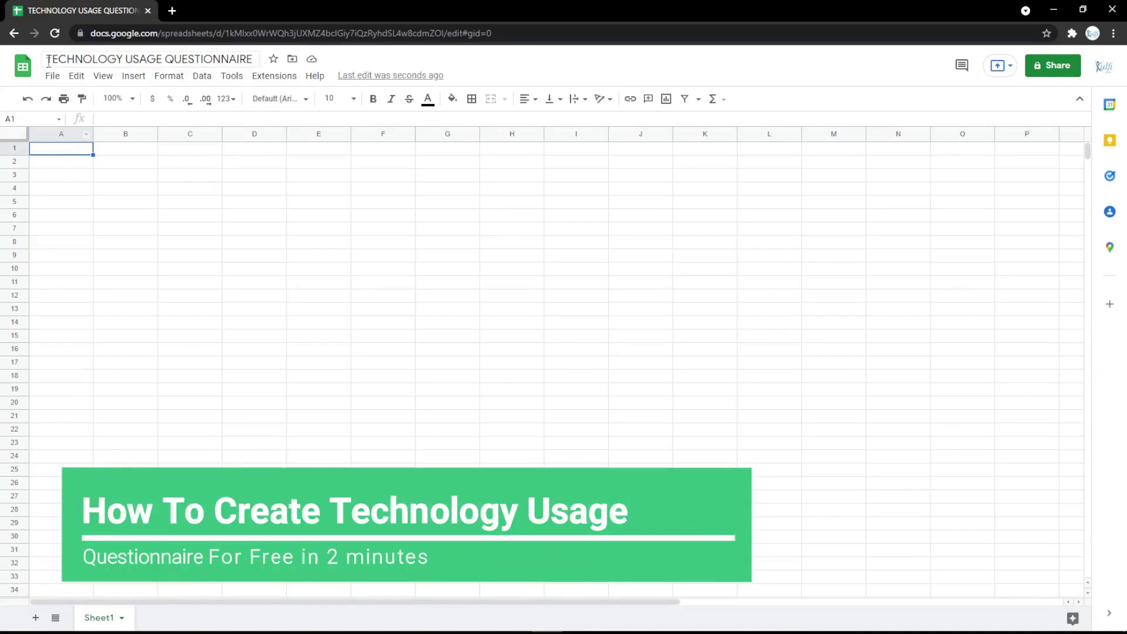
- Search the Kulfi Forms template chooser for 'technology' and select Technology Usage Questionnaire
click(274, 76)
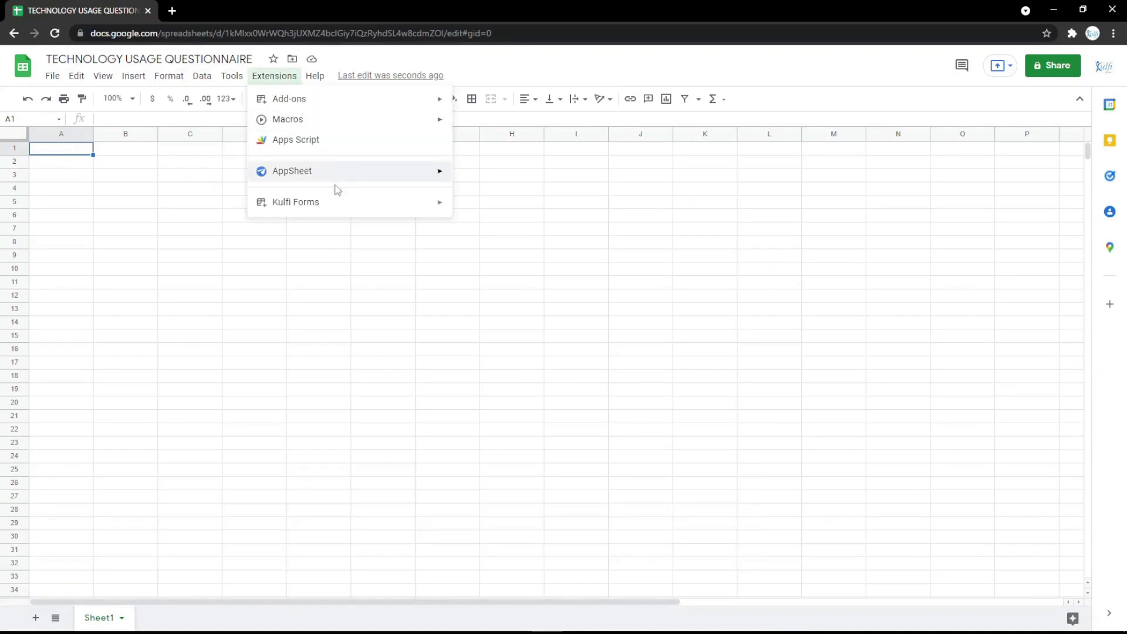
mouse_move(440, 211)
click(532, 213)
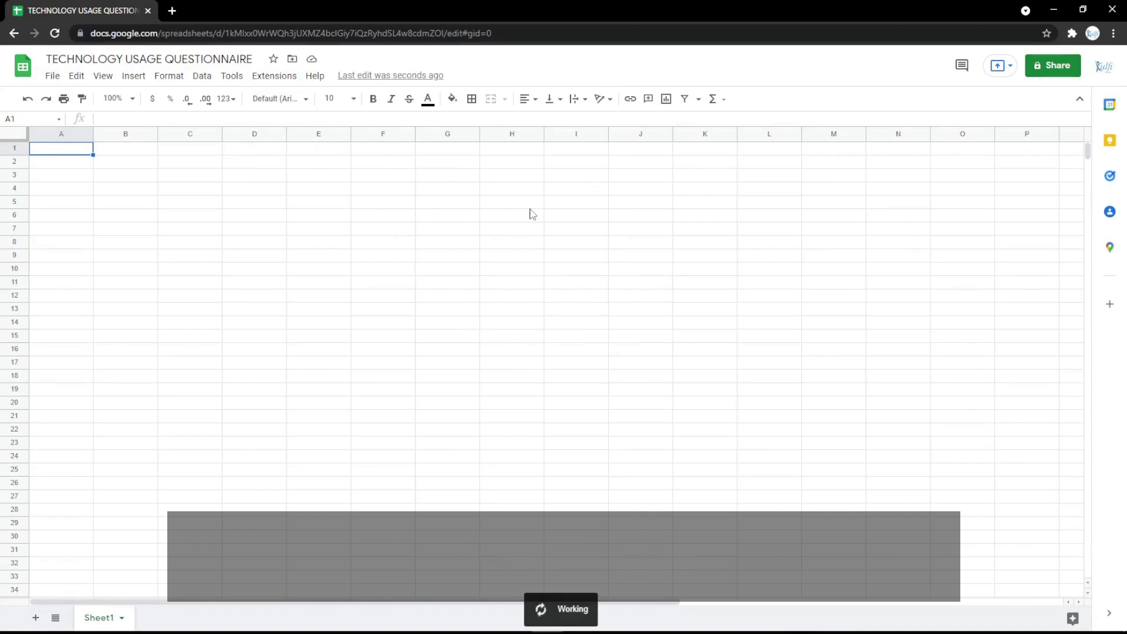
text(tech)
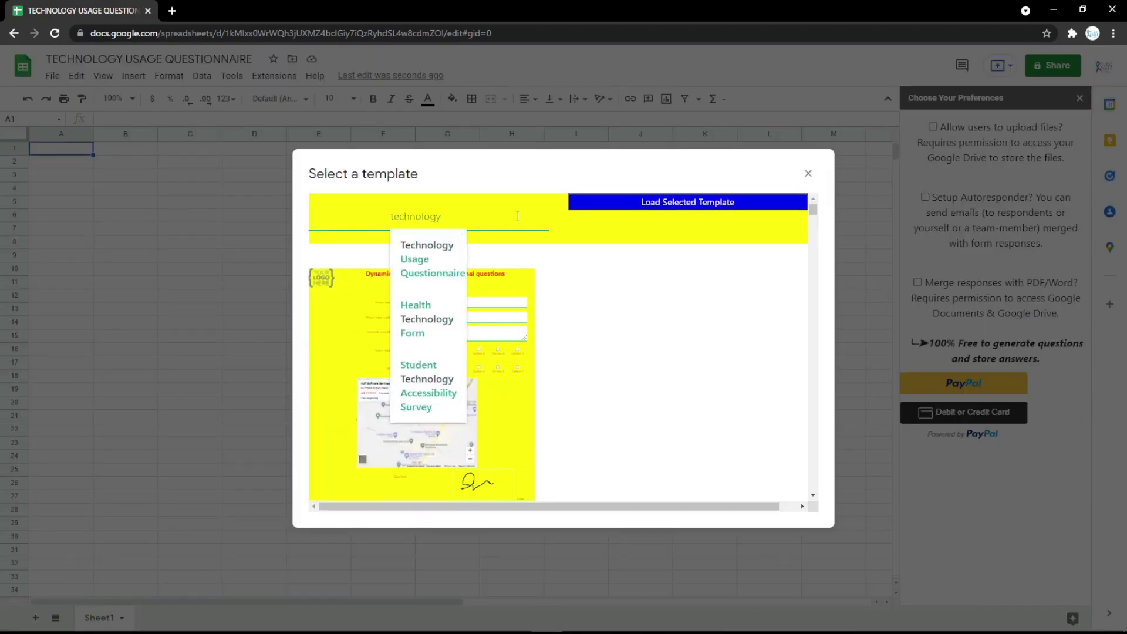
text(nology)
click(432, 272)
- Load the selected questionnaire template and run Kulfi Forms' publish command
click(626, 206)
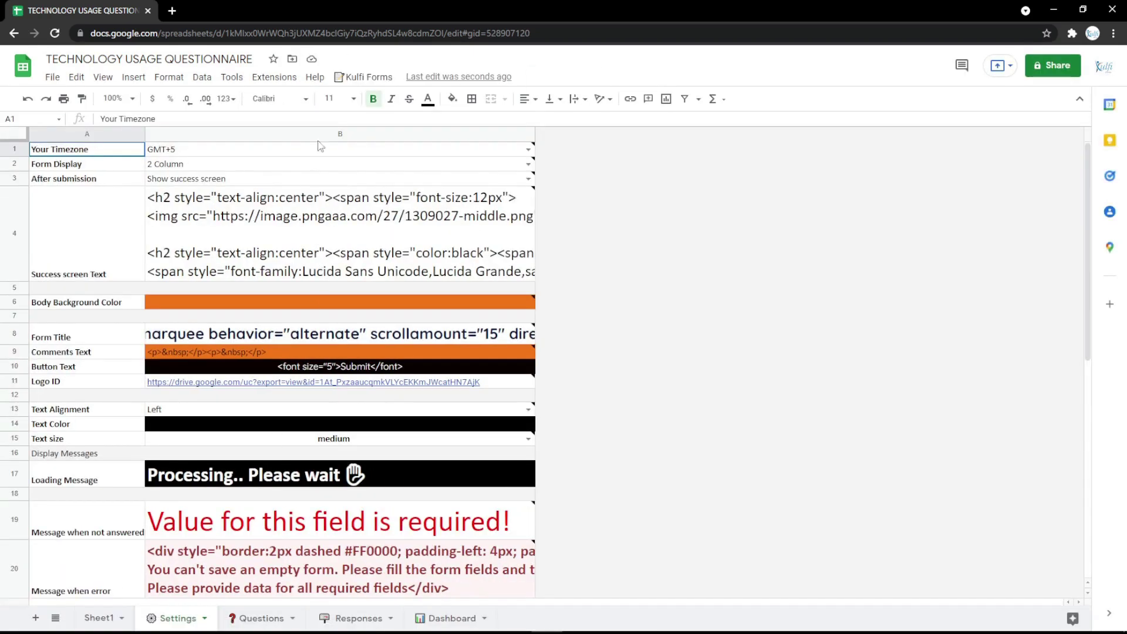
click(363, 77)
click(352, 100)
- Authorize the Kulfi_Forms_ClientScript, proceeding past the unverified-app warning to consent
click(608, 363)
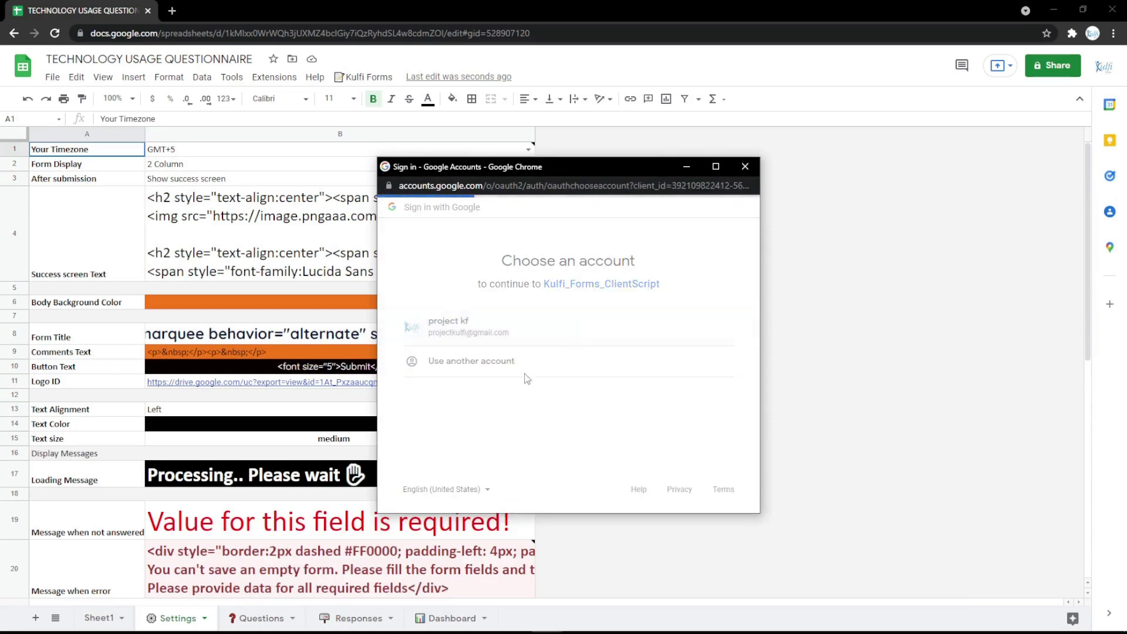
click(404, 415)
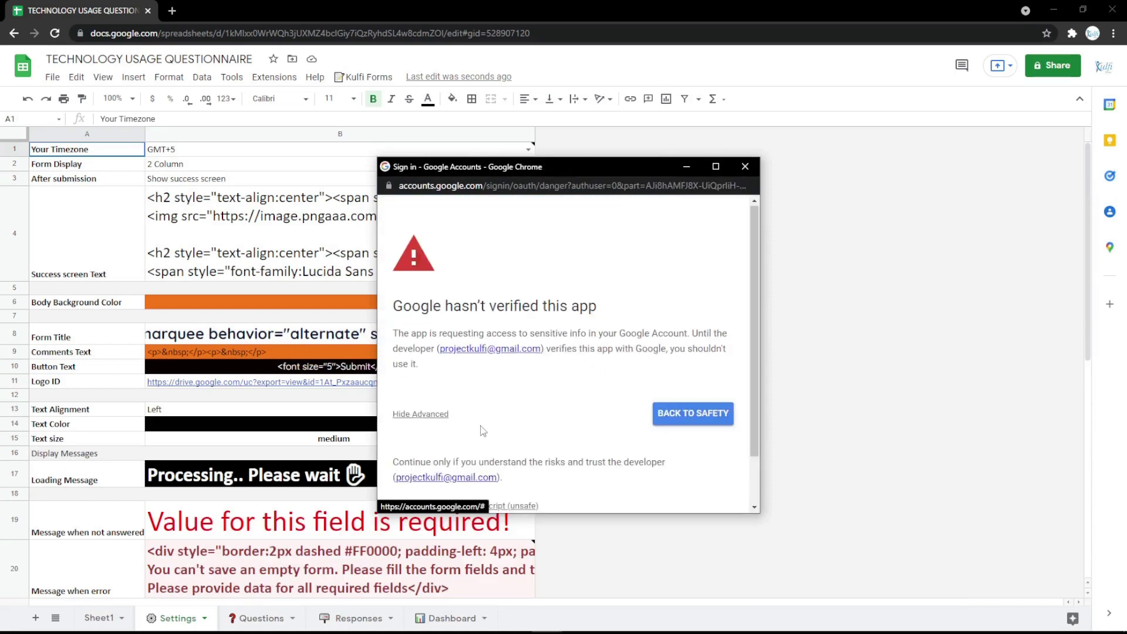
scroll(446, 434, down, 1)
key(Return)
scroll(679, 426, down, 3)
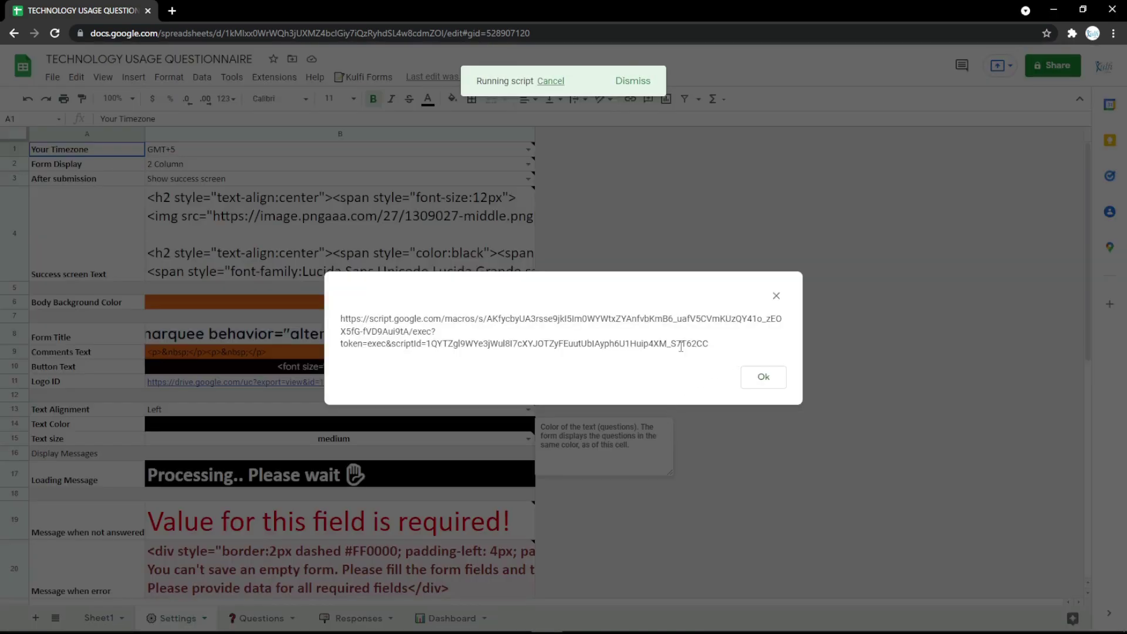
- Copy the generated web form link and open it in a new browser tab
drag(681, 346, 299, 282)
key(ctrl+c)
click(176, 11)
key(ctrl+v)
key(Return)
scroll(368, 168, down, 8)
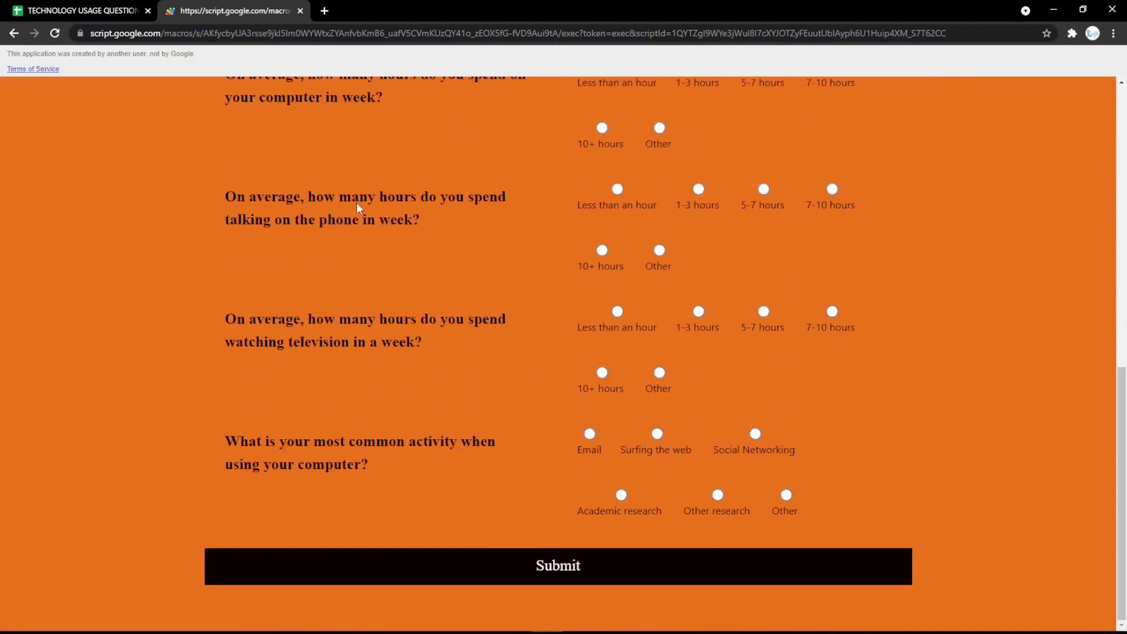
scroll(357, 203, up, 10)
- Back in the spreadsheet, dismiss the link dialog and show the Questions sheet
click(82, 11)
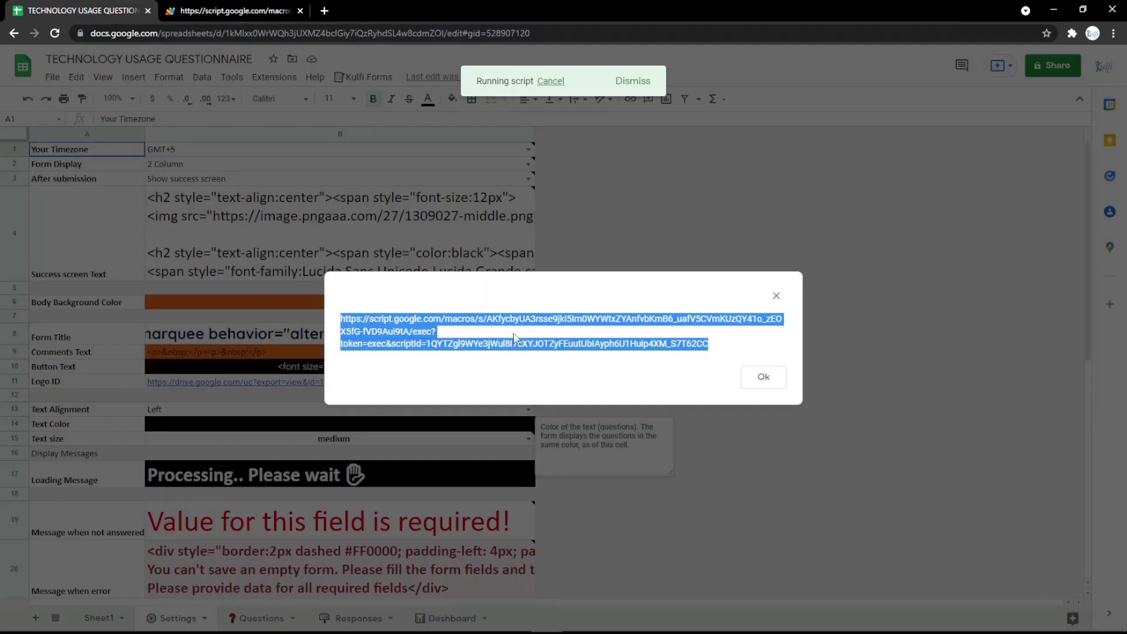
click(738, 379)
click(763, 377)
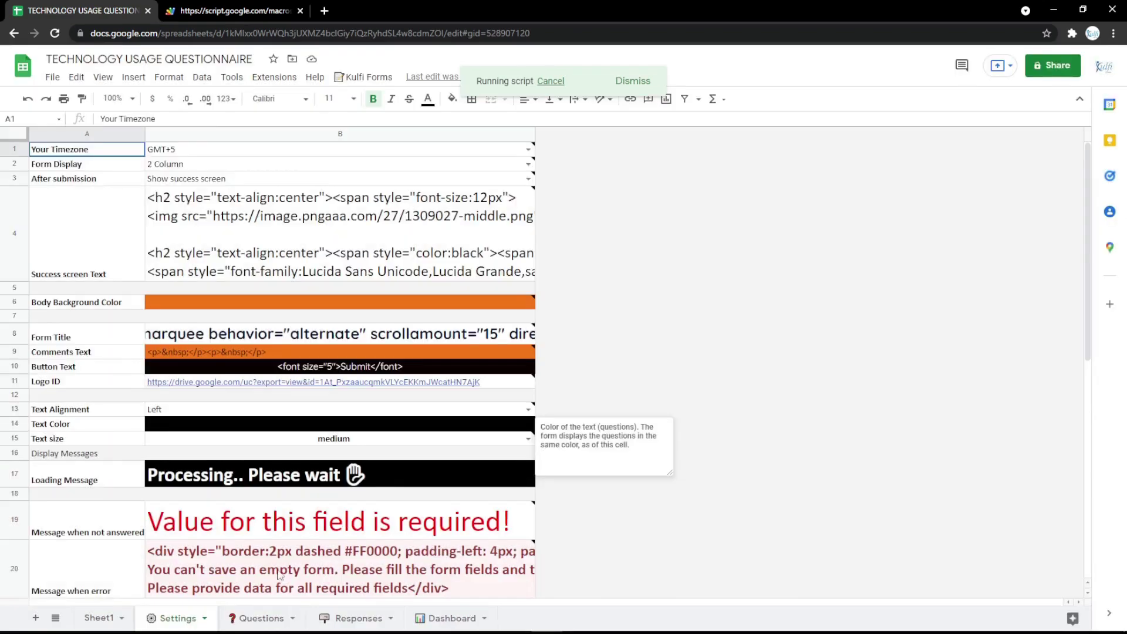
click(253, 618)
- Insert a new row 3 as a Text question labelled Name and reload the form
right_click(16, 211)
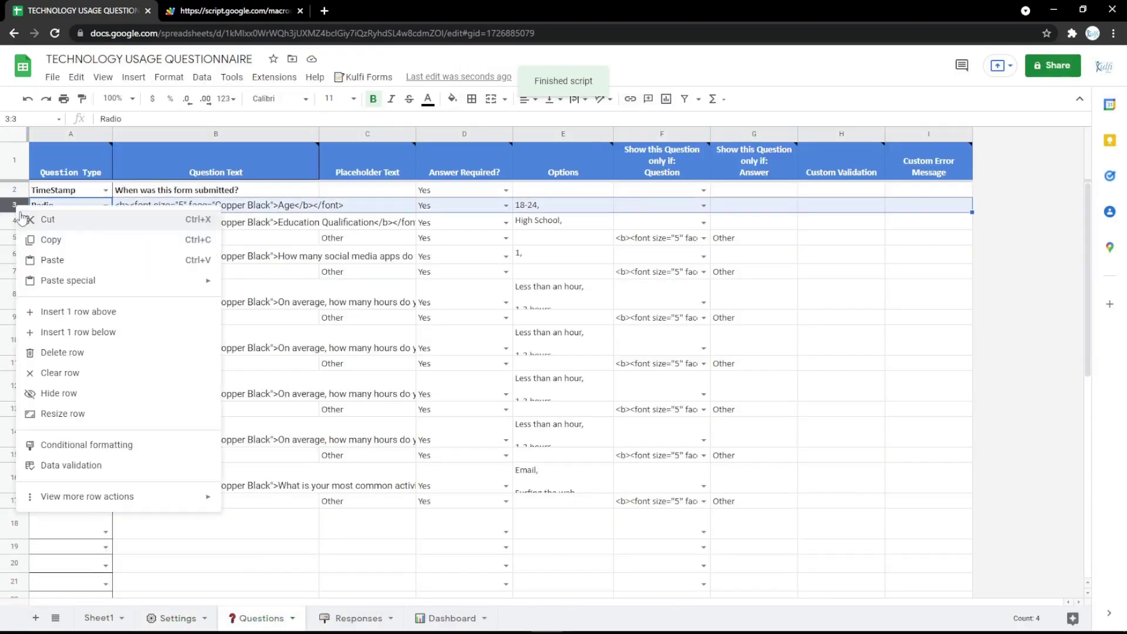
click(65, 311)
click(106, 206)
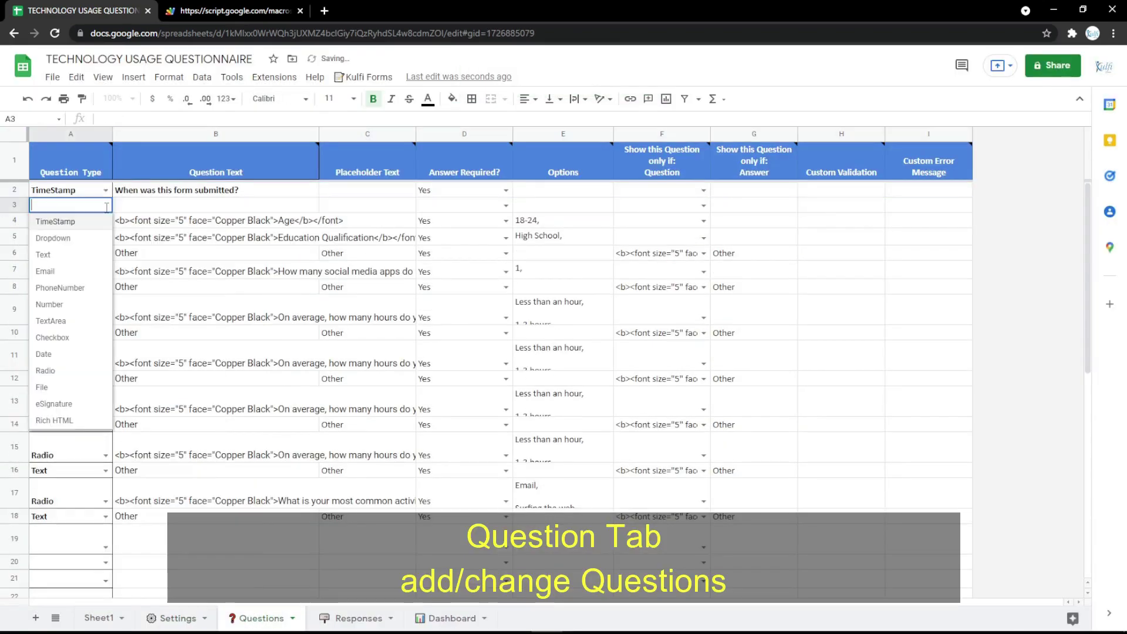
click(63, 255)
click(158, 226)
click(192, 205)
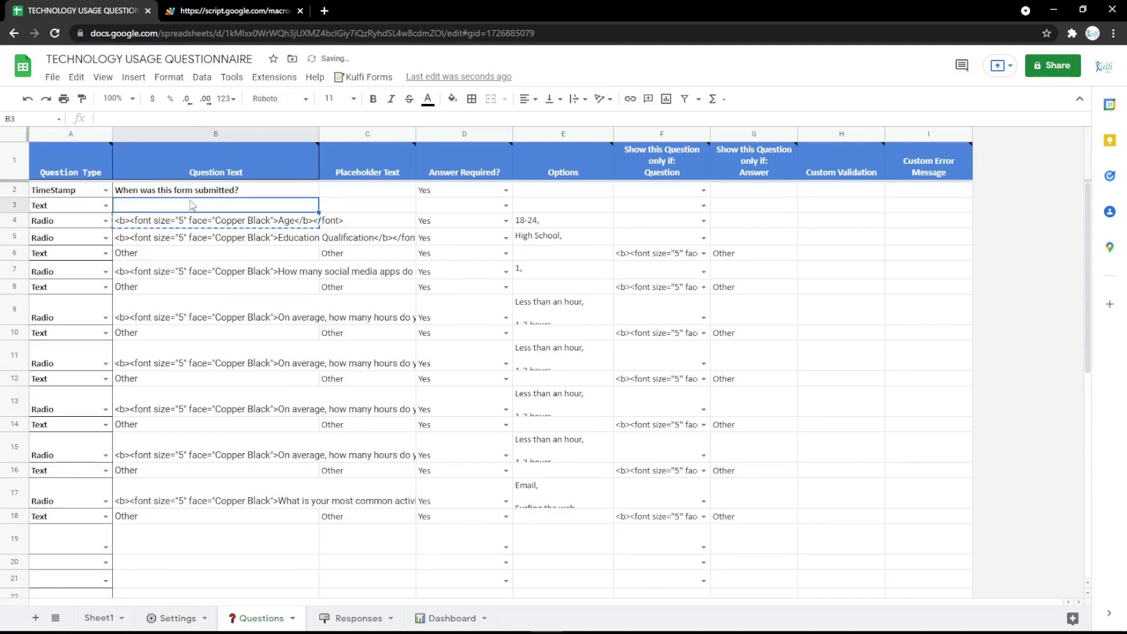
key(Return)
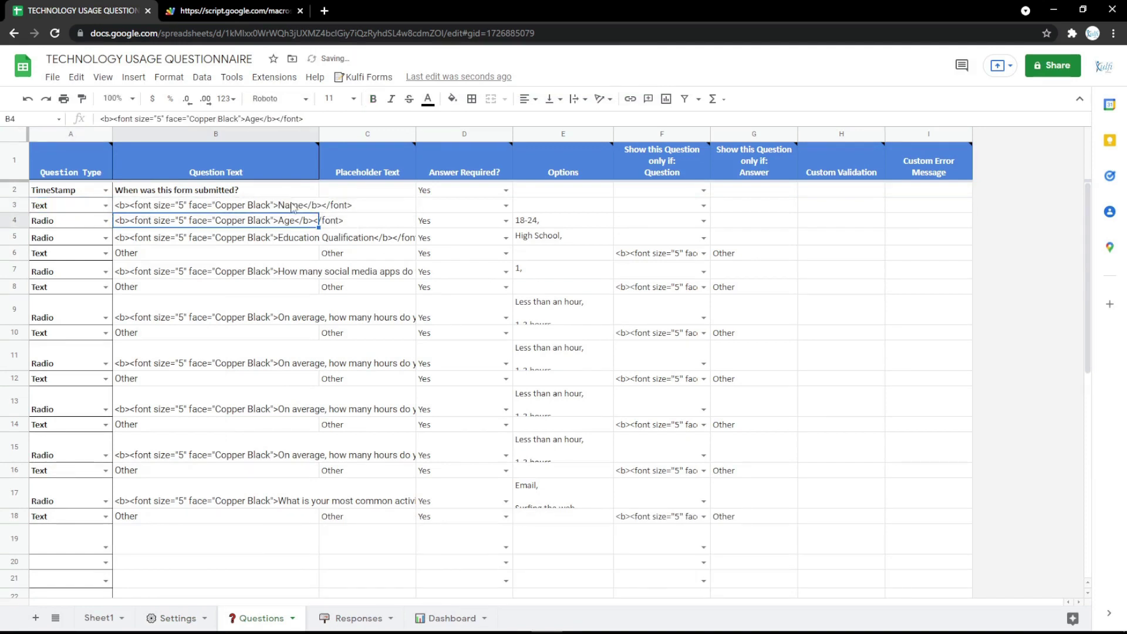
click(233, 10)
key(F5)
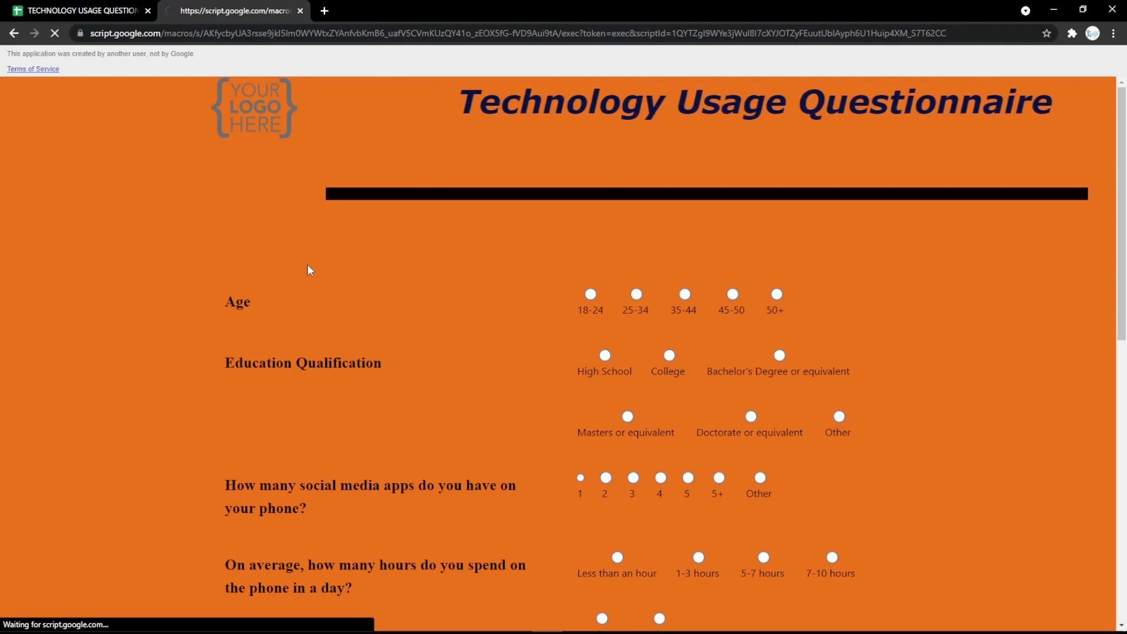
click(101, 8)
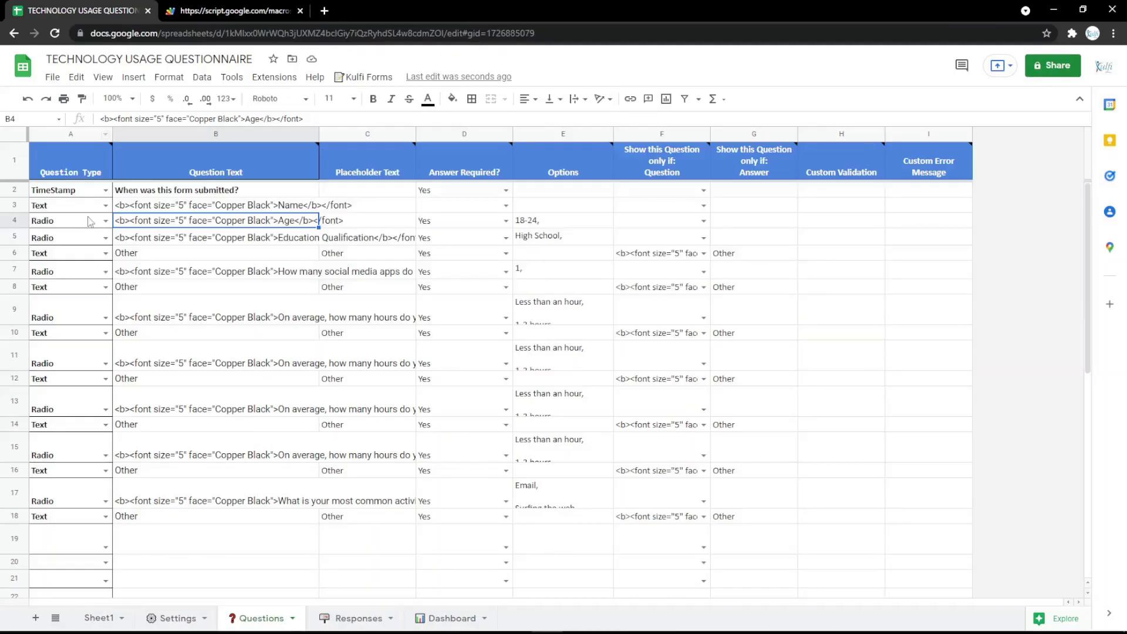
- Change row 3 to an Email question labelled Email and check the refreshed form
click(106, 206)
click(65, 271)
click(239, 196)
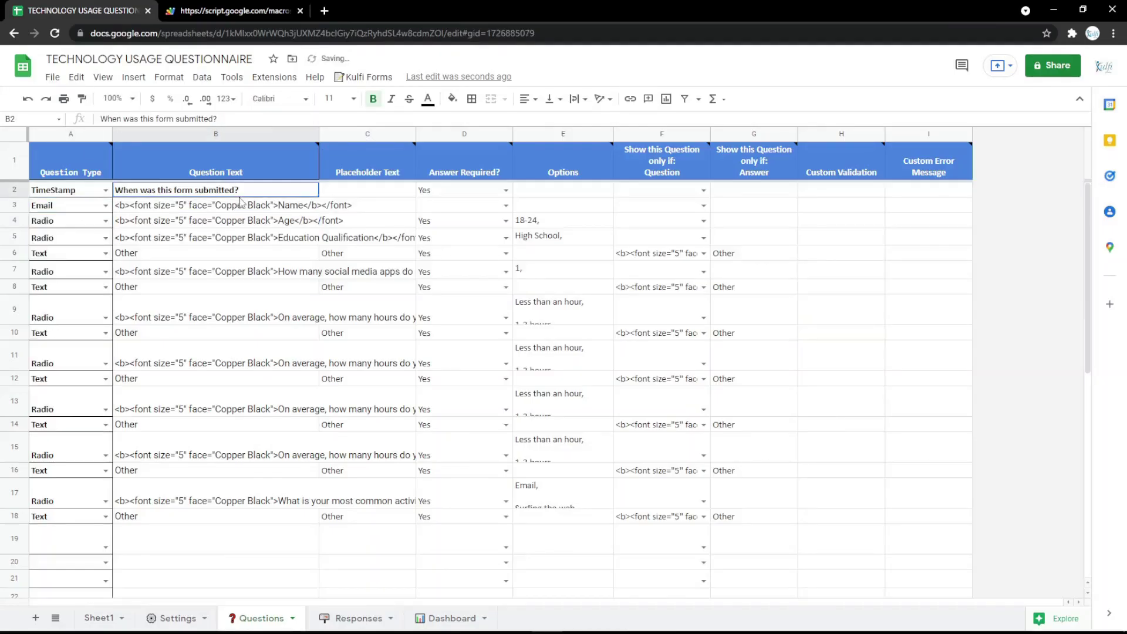
double_click(290, 204)
text(Email)
key(Return)
key(ctrl+Tab)
key(F5)
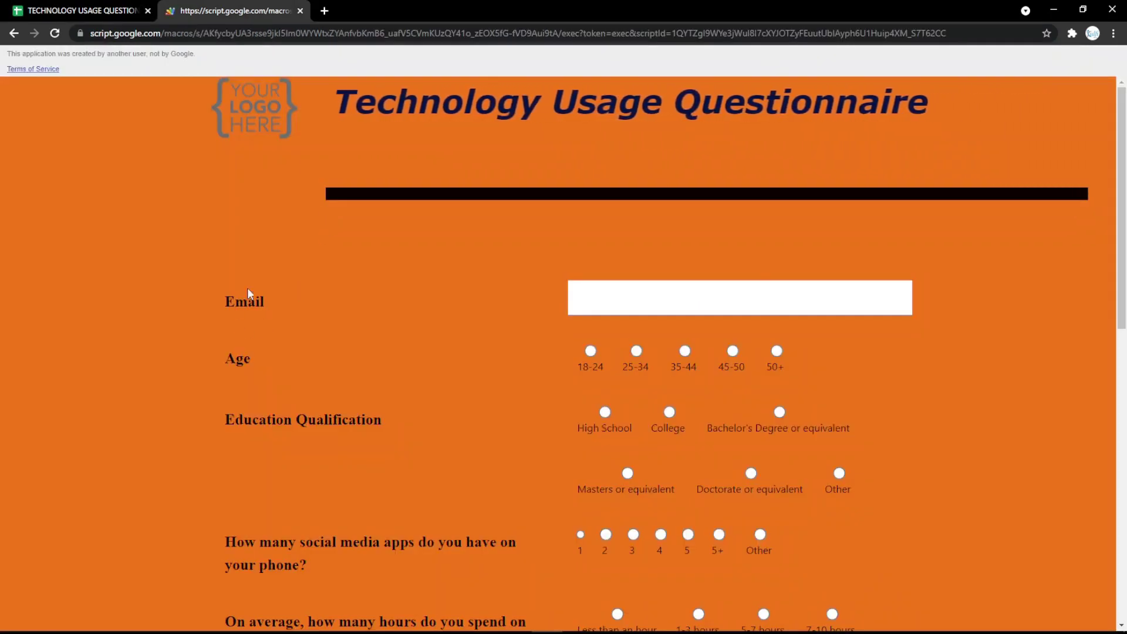
key(ctrl+Tab)
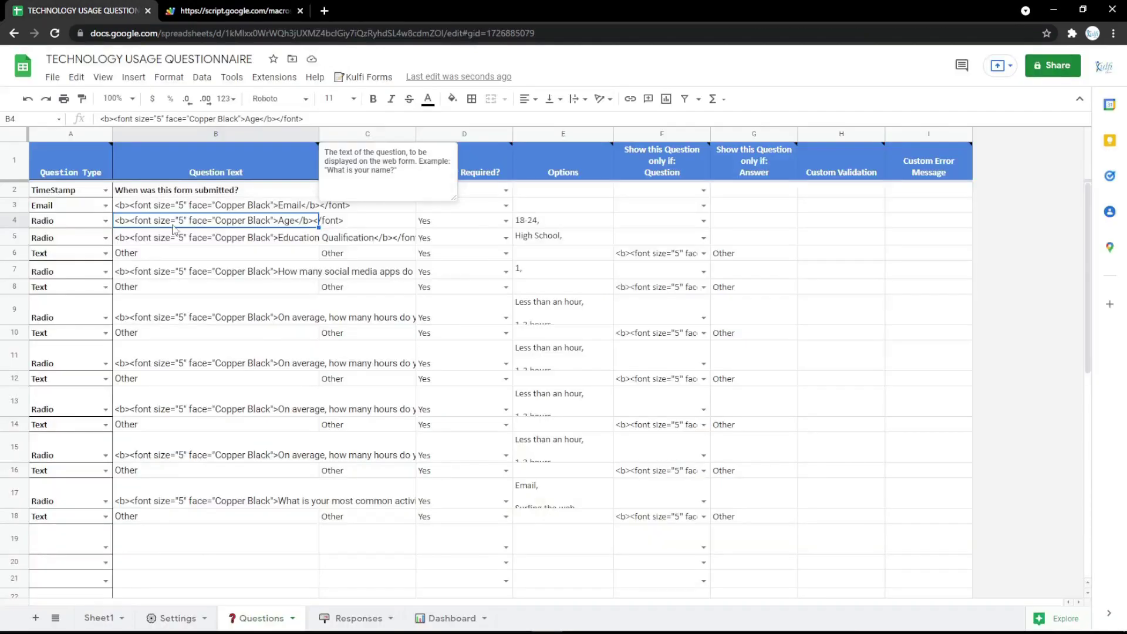
- Make row 3 a PhoneNumber question labelled Phone Number and preview the form
click(103, 207)
click(71, 288)
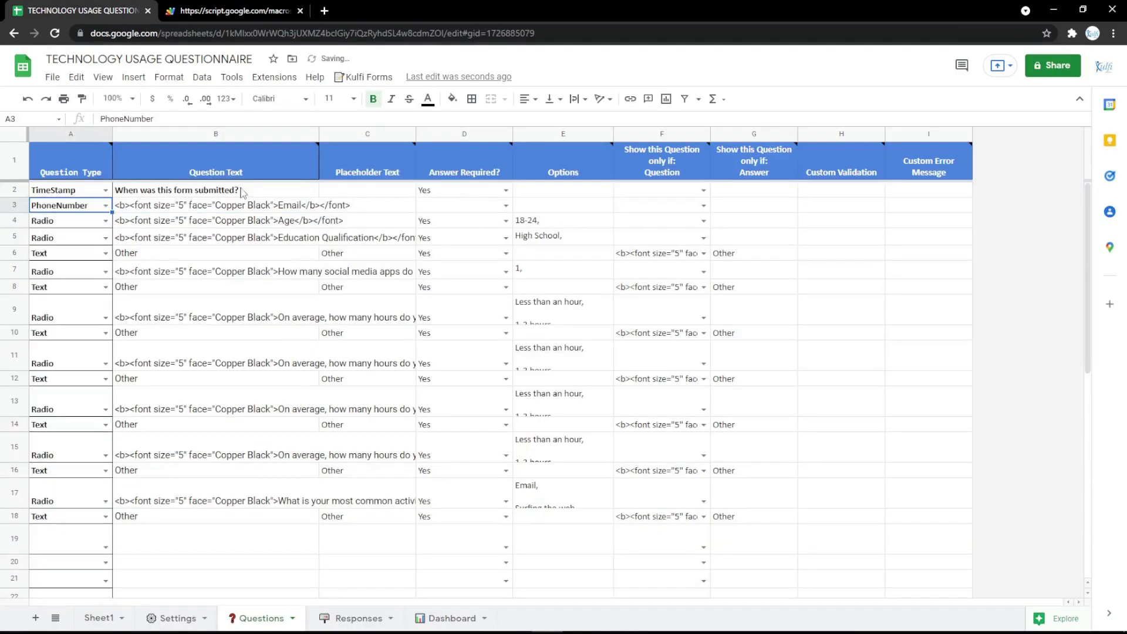
click(253, 206)
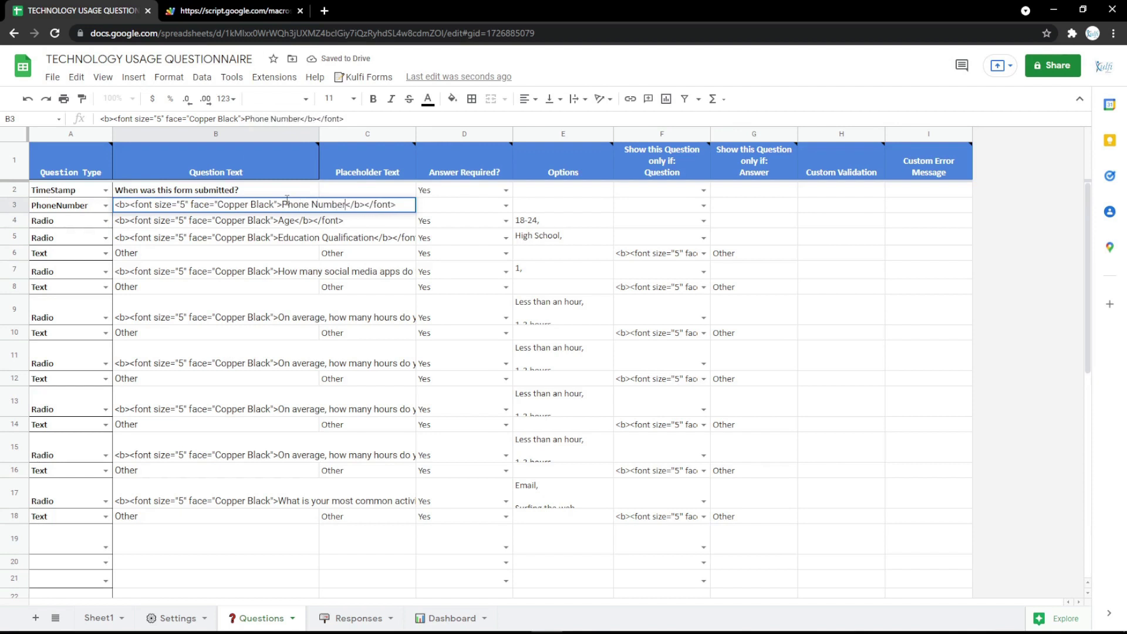
key(Return)
click(234, 10)
key(F5)
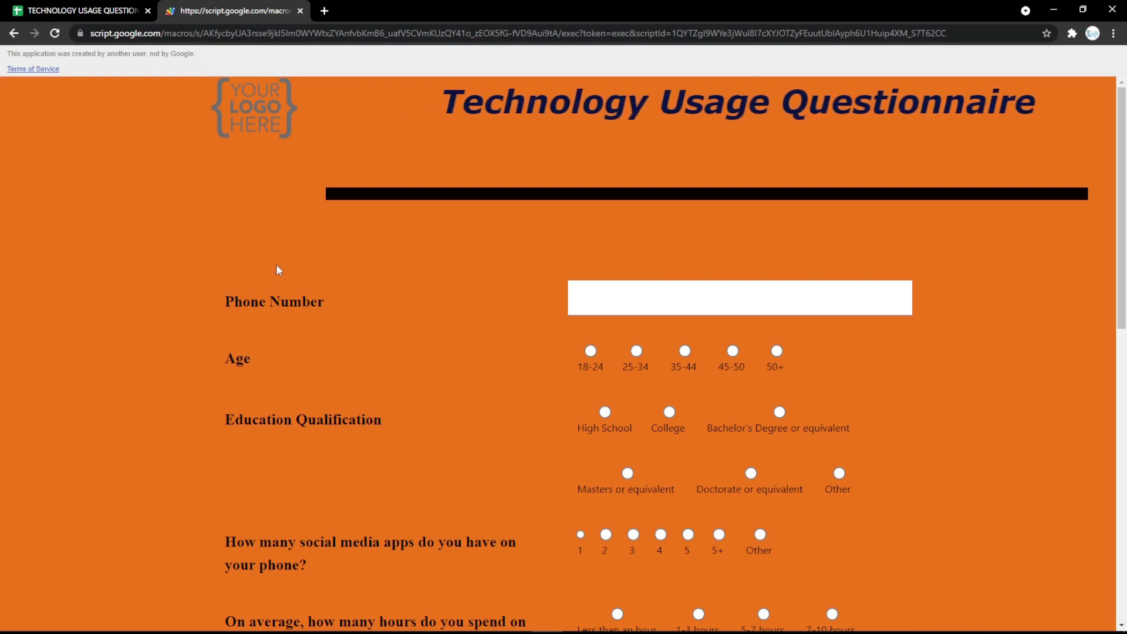
click(118, 8)
- Change row 3 to a TextArea question labelled Address and refresh the form
click(105, 205)
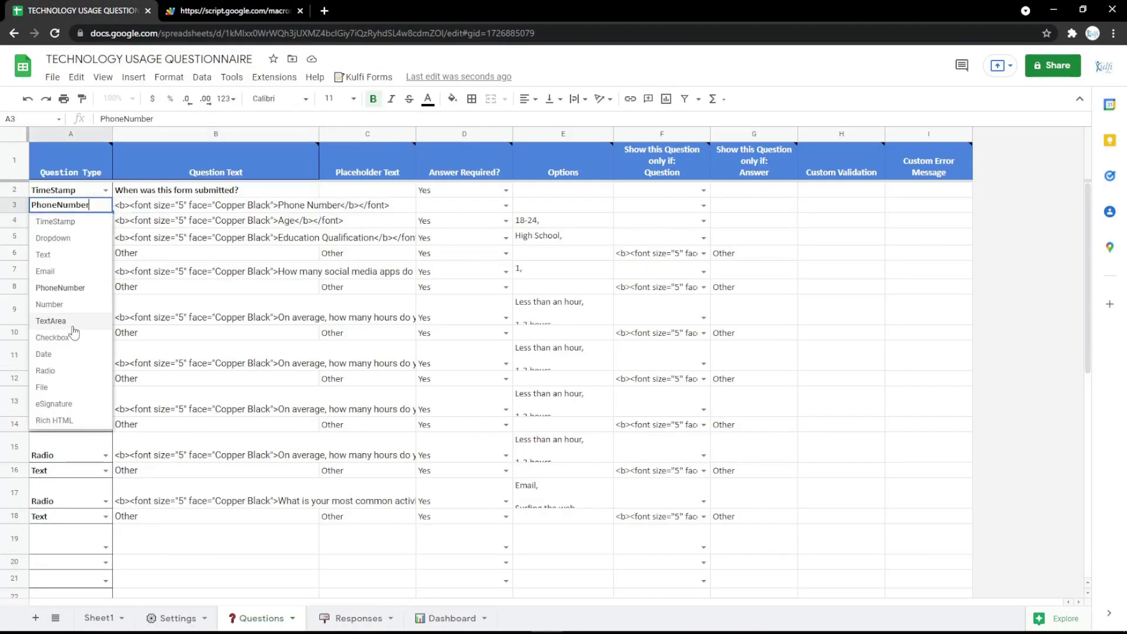
click(71, 322)
click(276, 203)
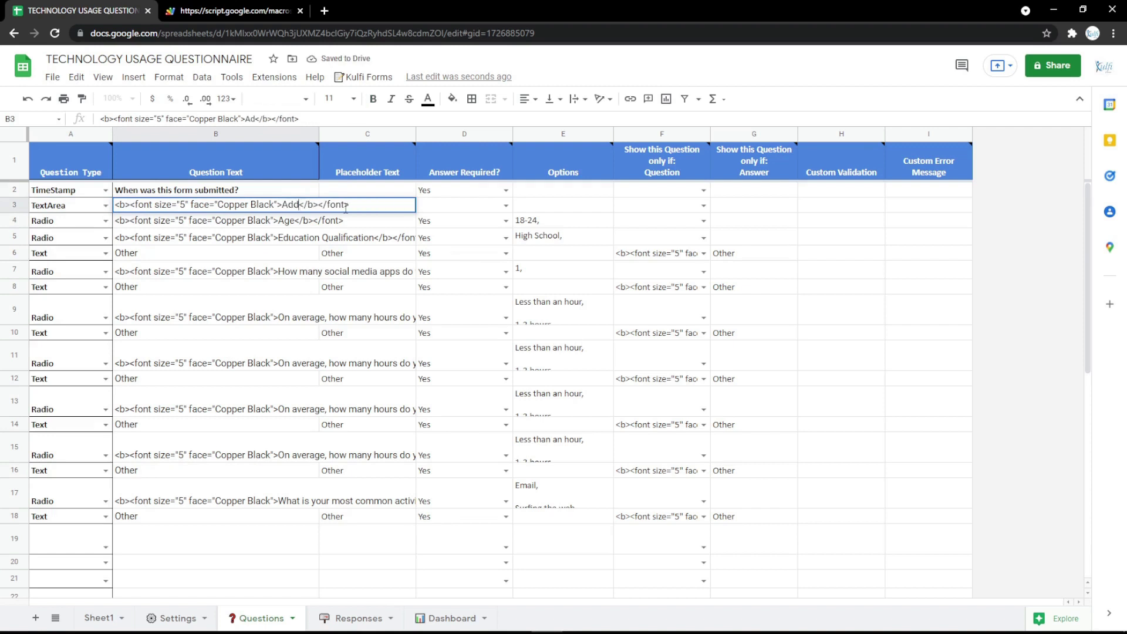
text(ss)
key(Return)
click(239, 10)
key(F5)
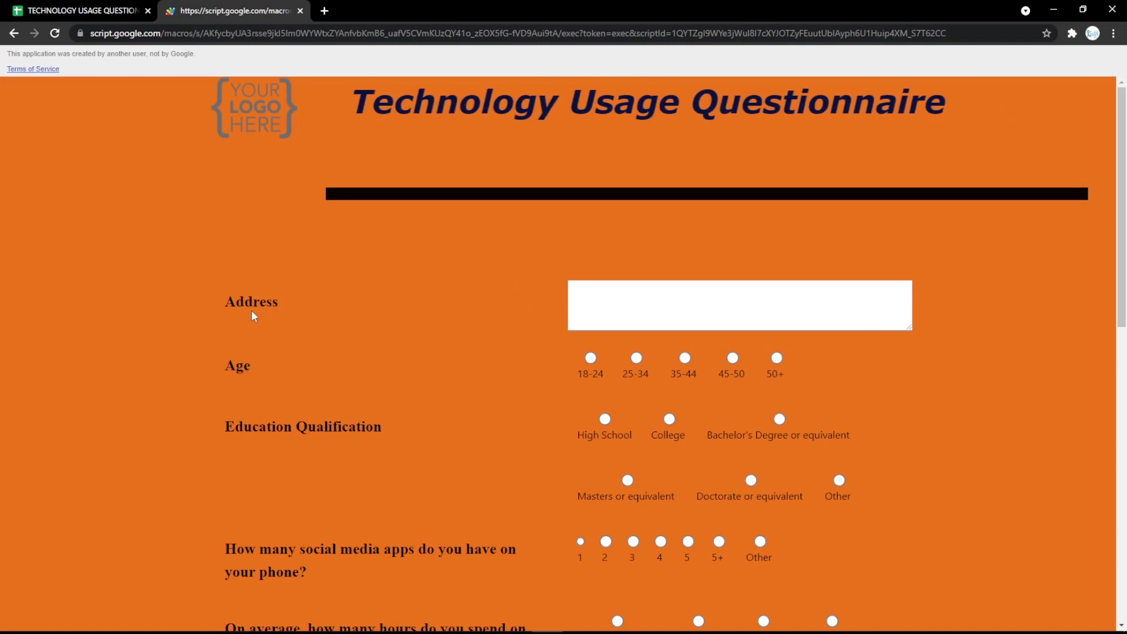
click(82, 10)
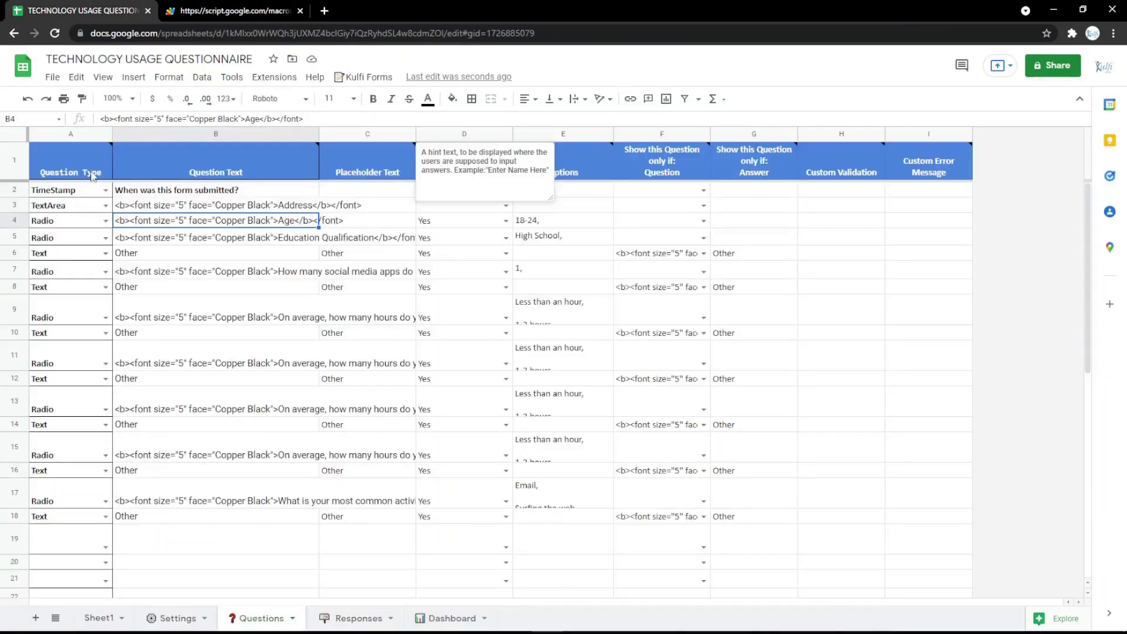
- Make row 3 a Date question labelled Date and try its calendar on the form
click(105, 206)
click(43, 354)
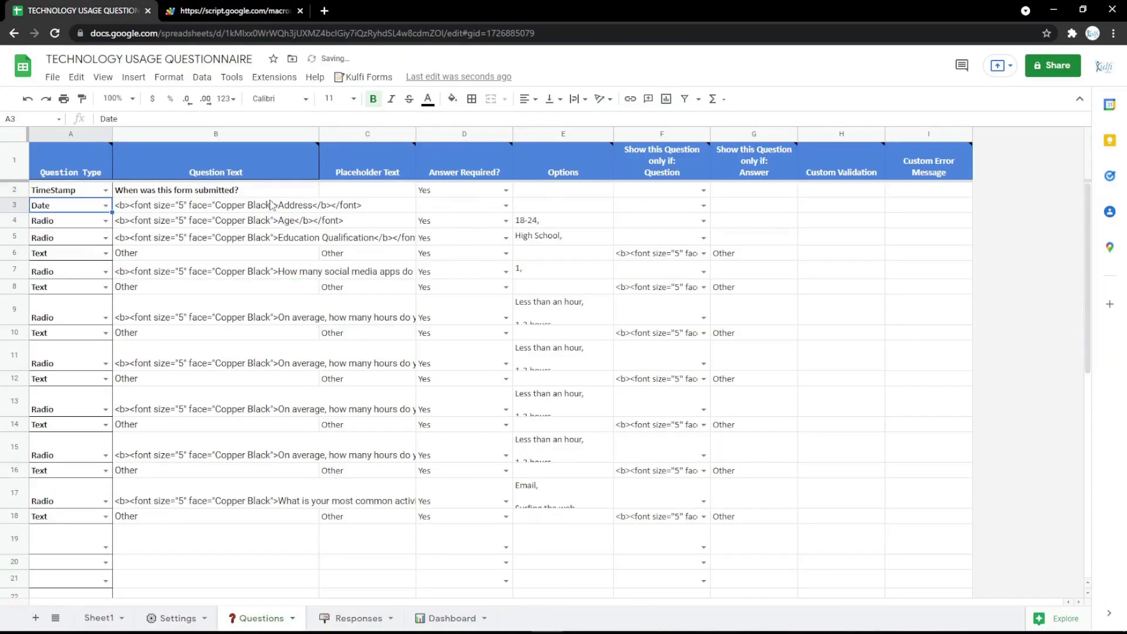
click(300, 207)
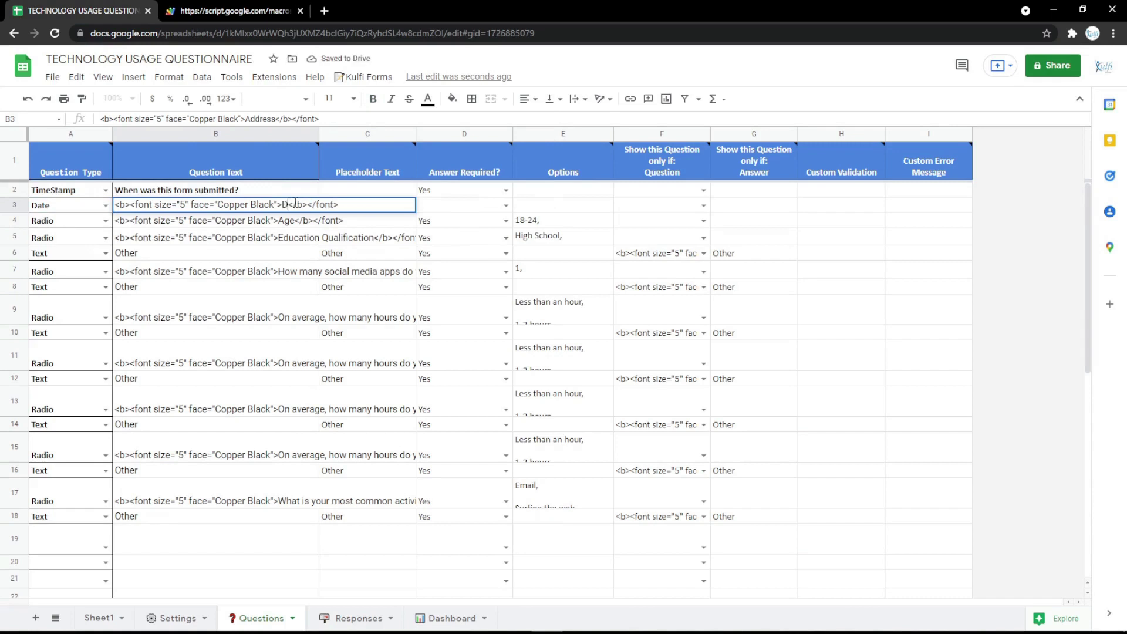
text(te)
key(Return)
key(ctrl+Tab)
key(F5)
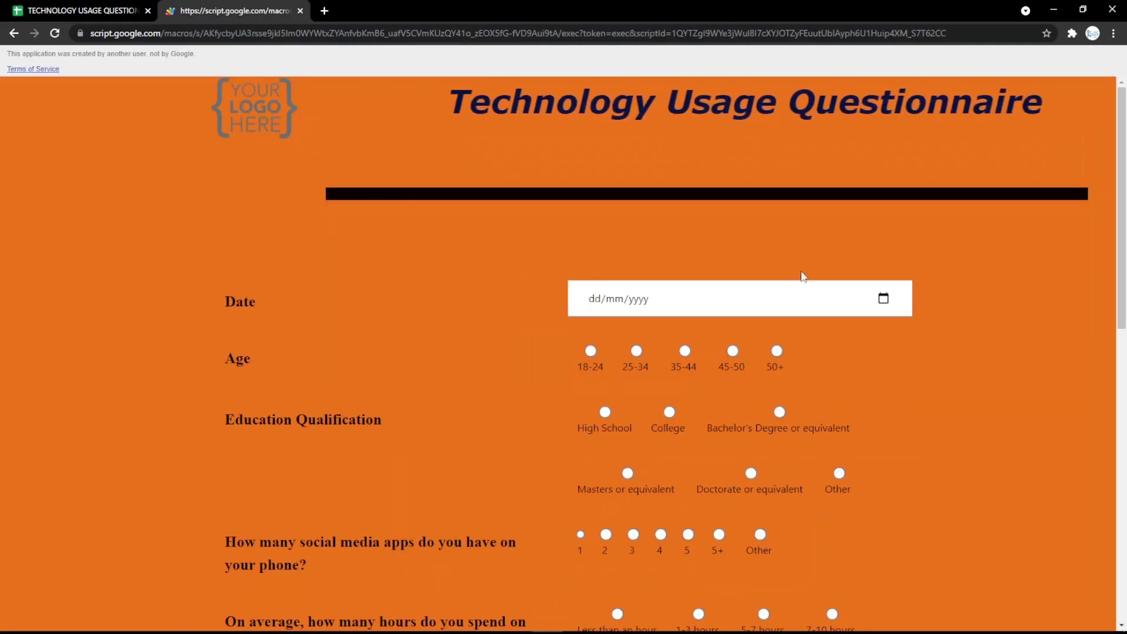
click(883, 298)
click(287, 264)
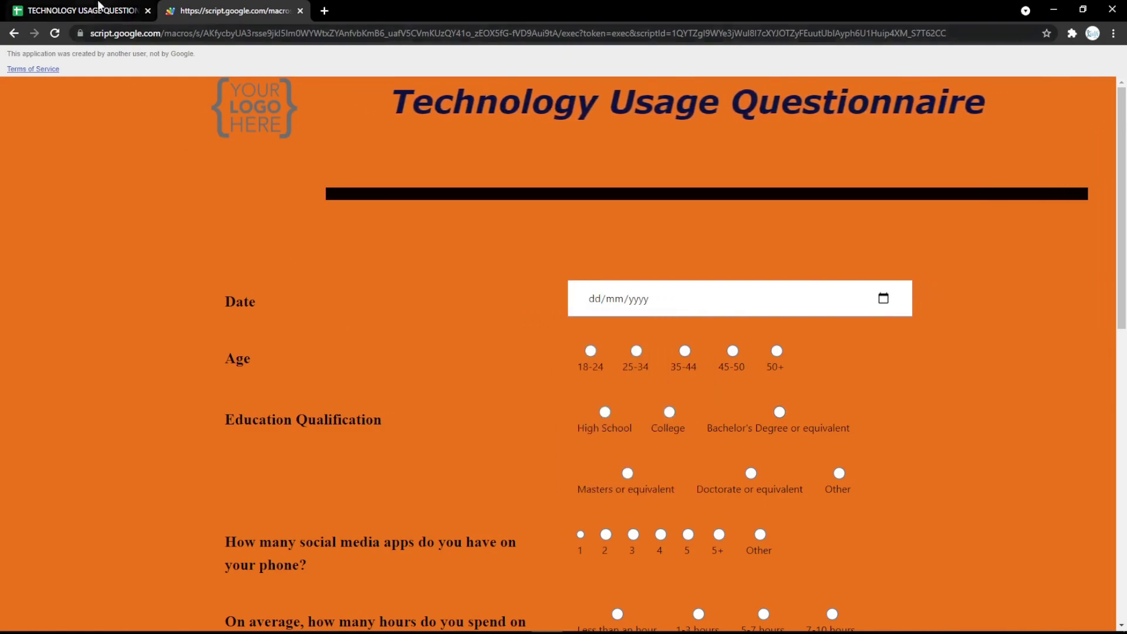
click(88, 11)
- Change row 3 to a Radio question 'Gander' with options Male, Female, and preview it
click(107, 207)
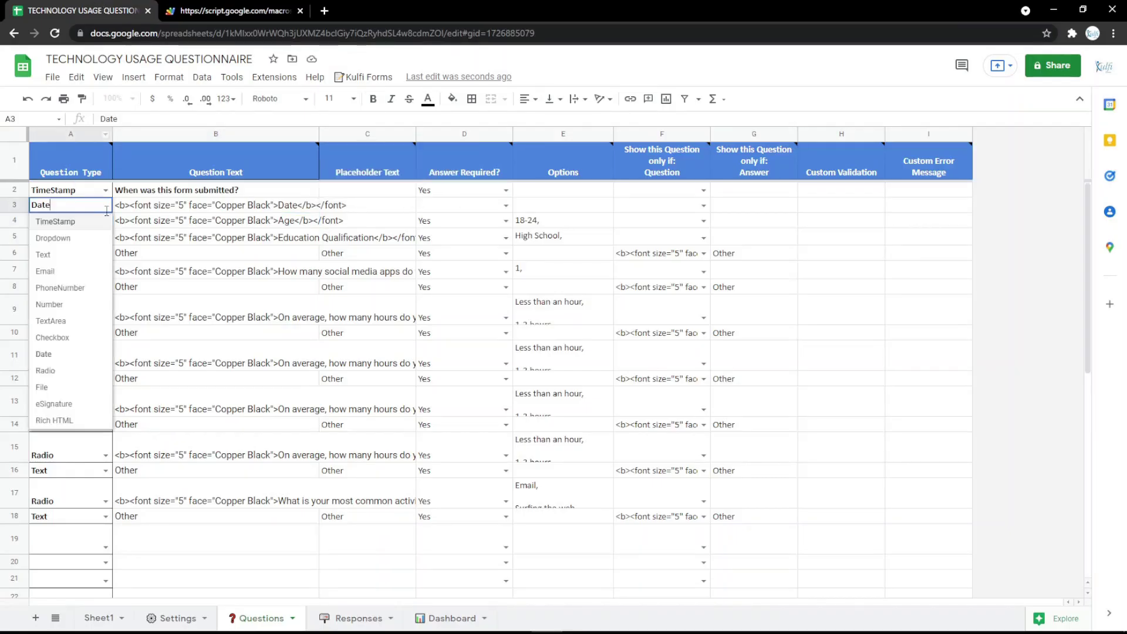
click(63, 372)
click(271, 210)
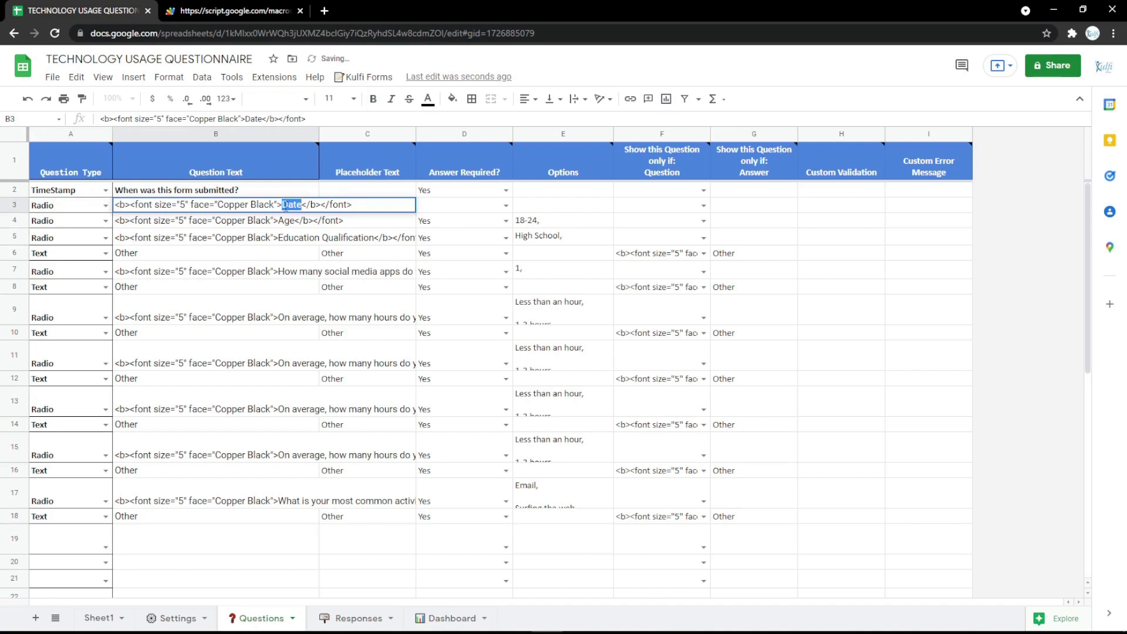
text(r)
key(Return)
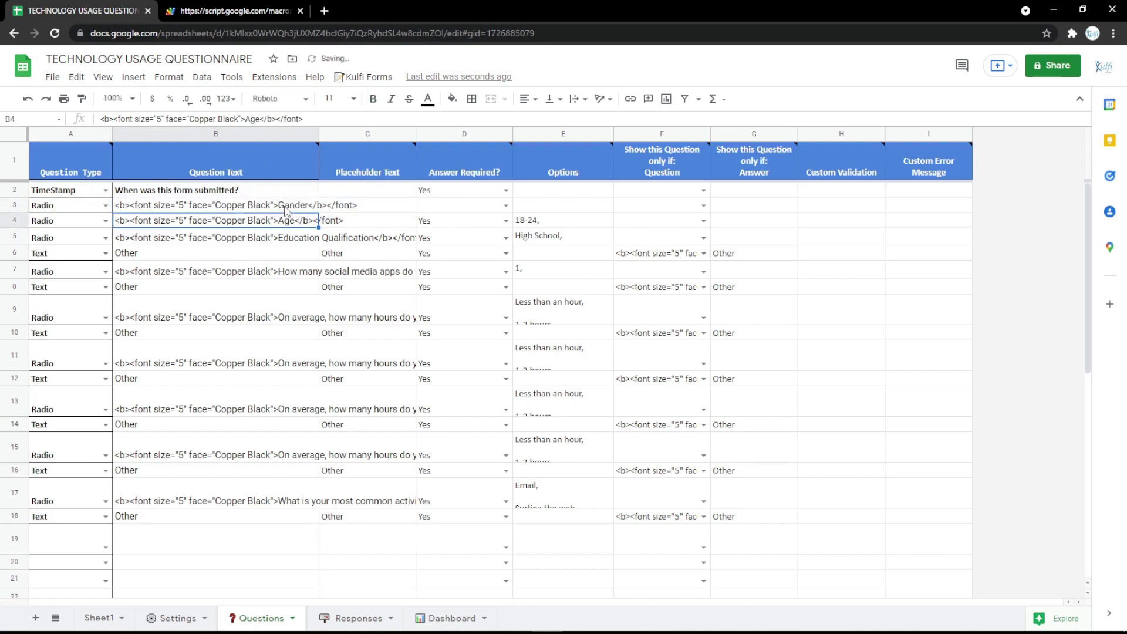
click(547, 209)
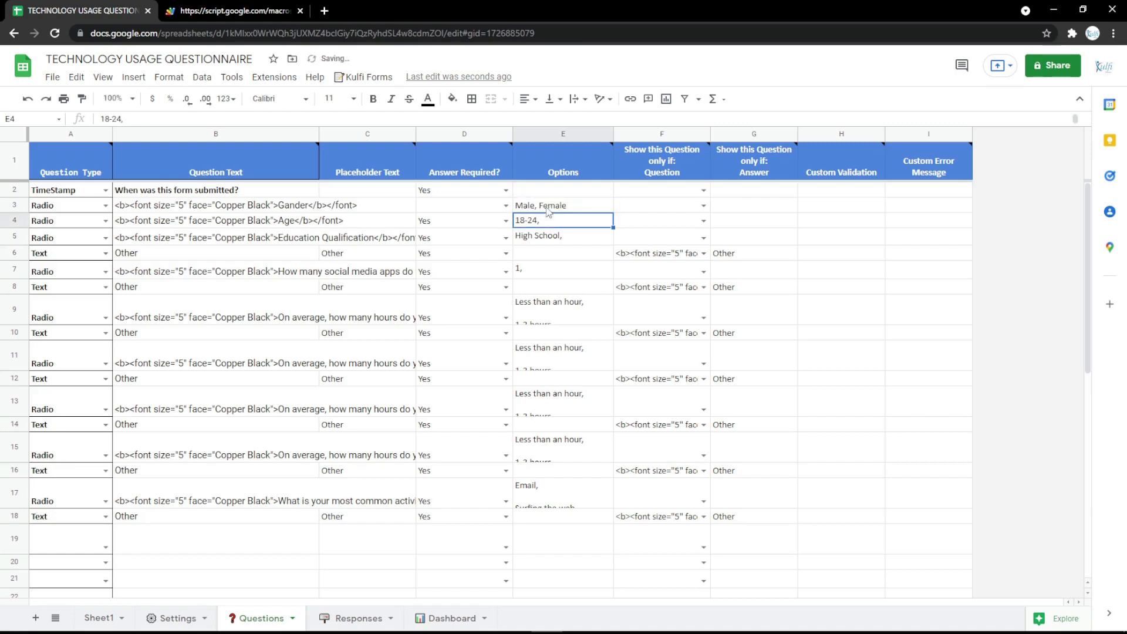
key(ctrl+Tab)
key(F5)
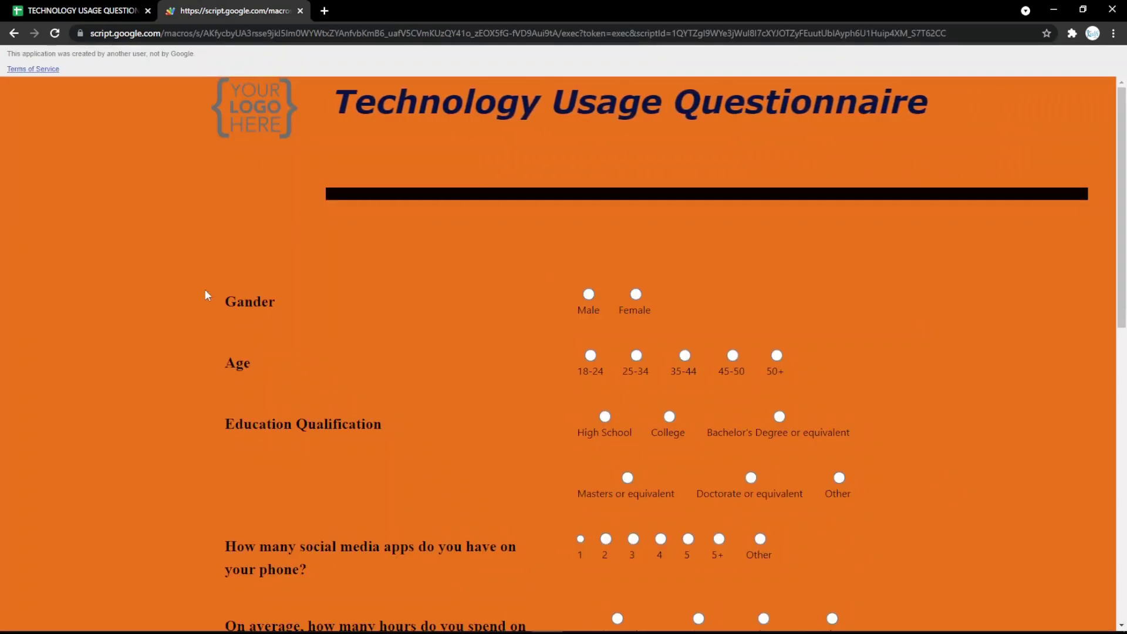
click(70, 10)
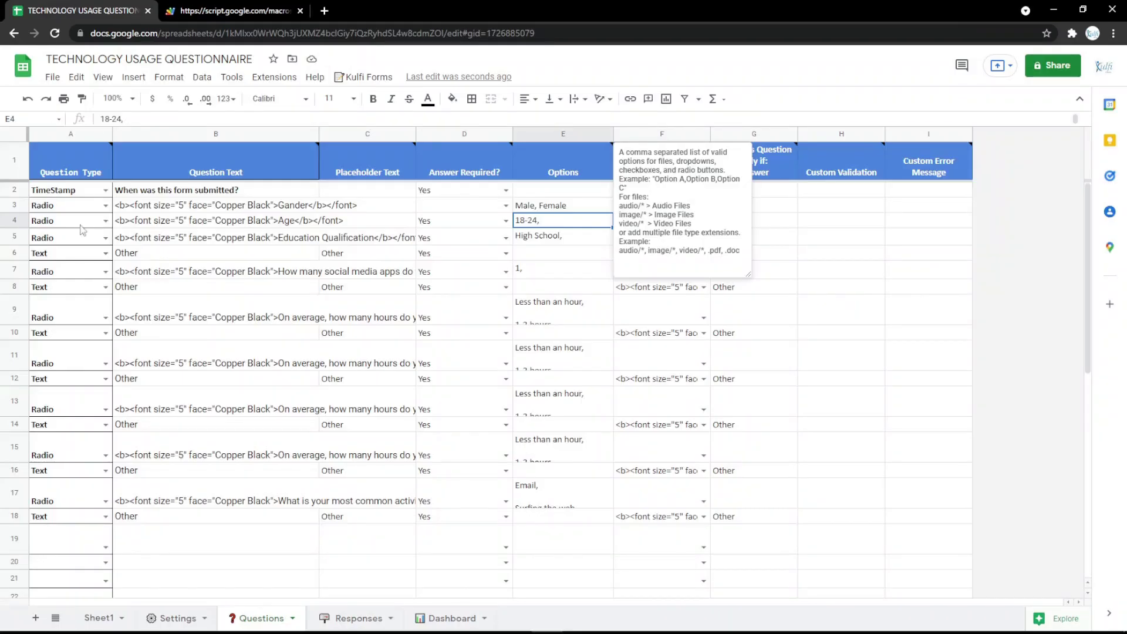
- Make row 3 a File question labelled File and clear its Male, Female options
click(106, 205)
click(65, 388)
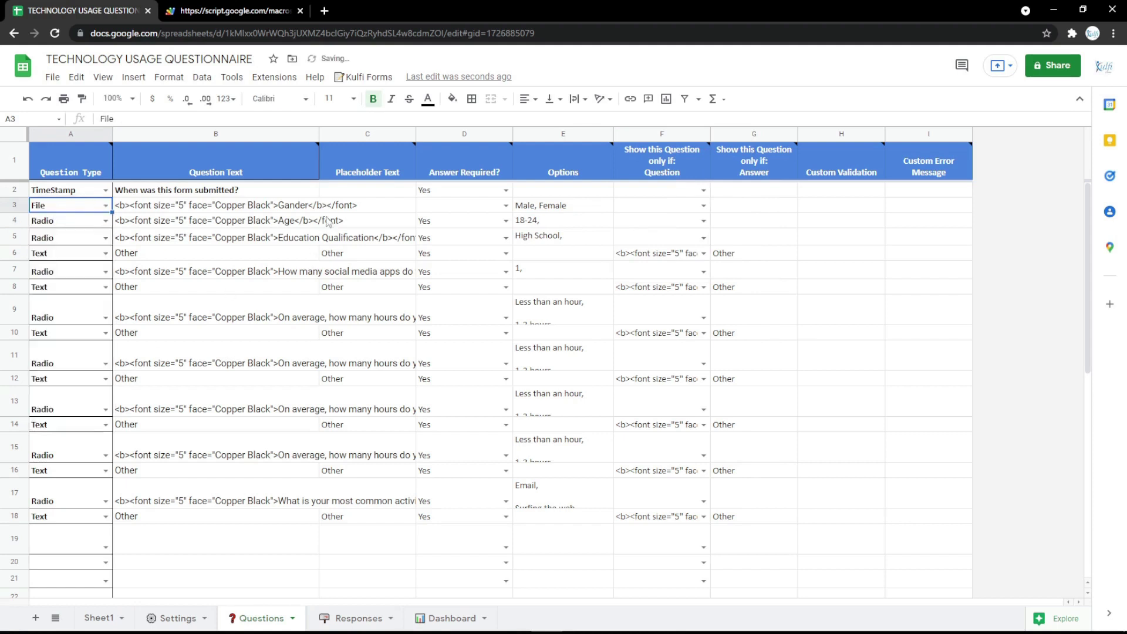
click(316, 205)
text(F)
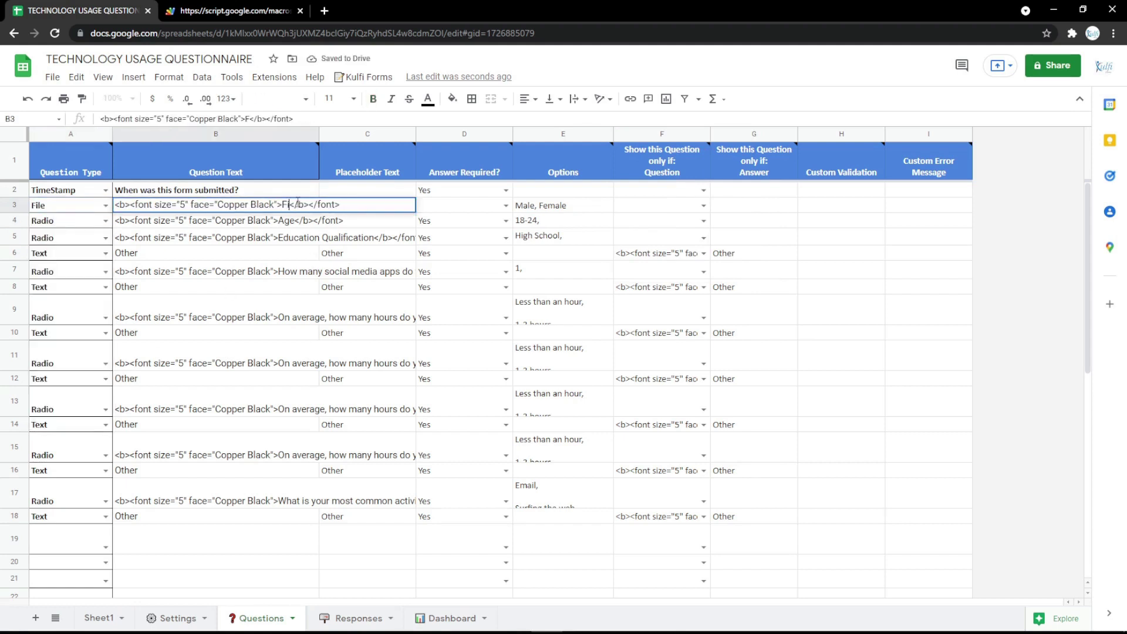
text(ile)
key(Return)
click(549, 210)
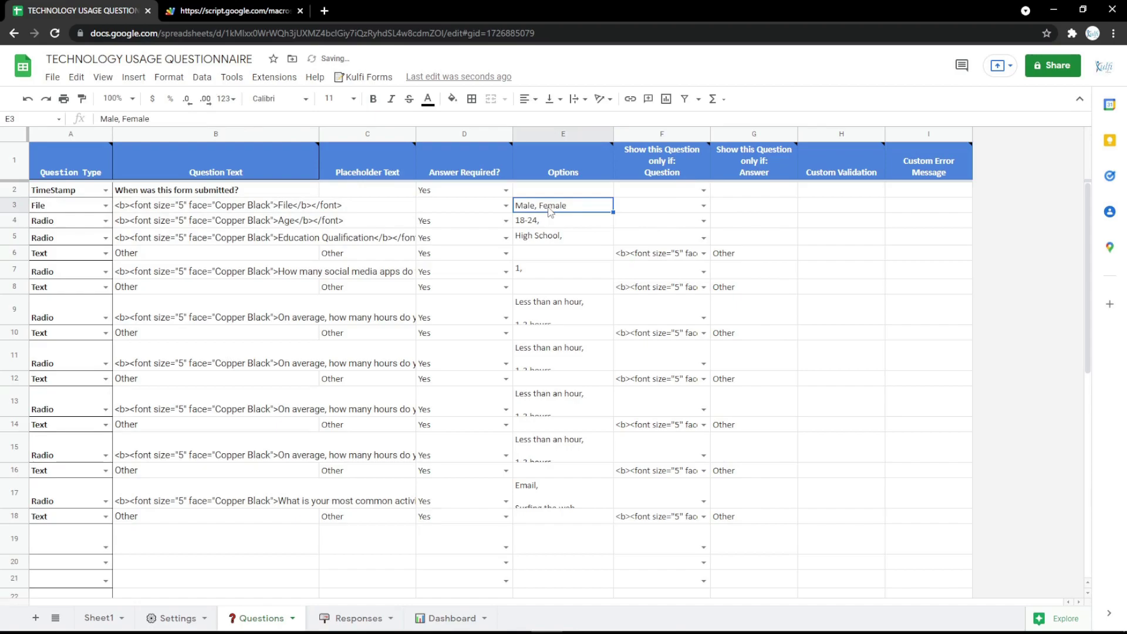
- Reload the web form and test-upload the Identity file in the File field
click(232, 10)
key(F5)
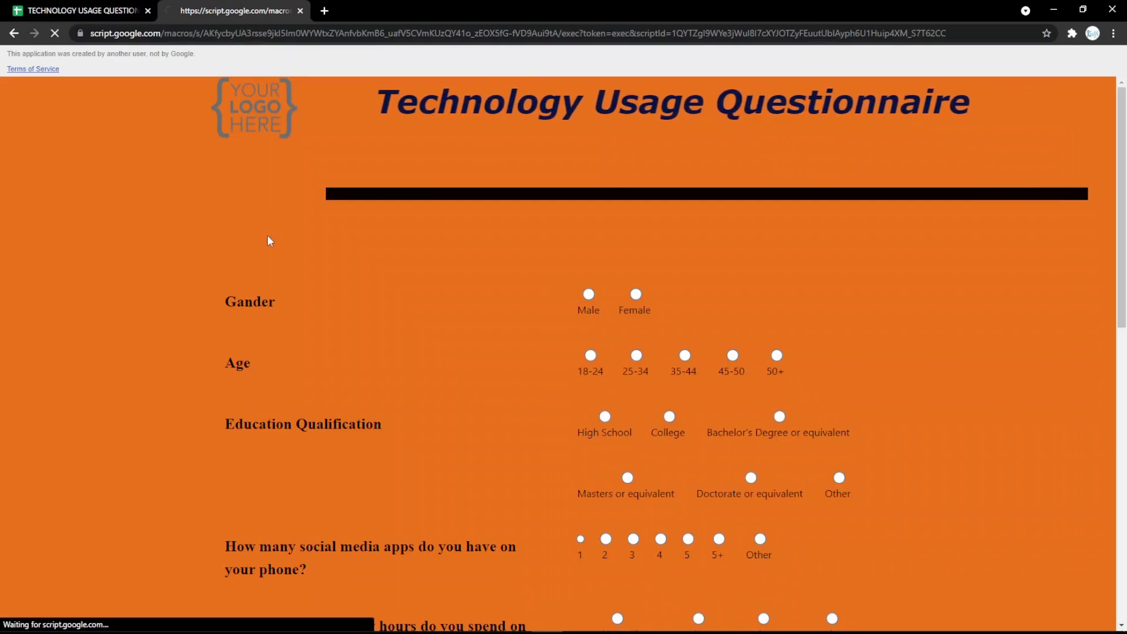
click(594, 302)
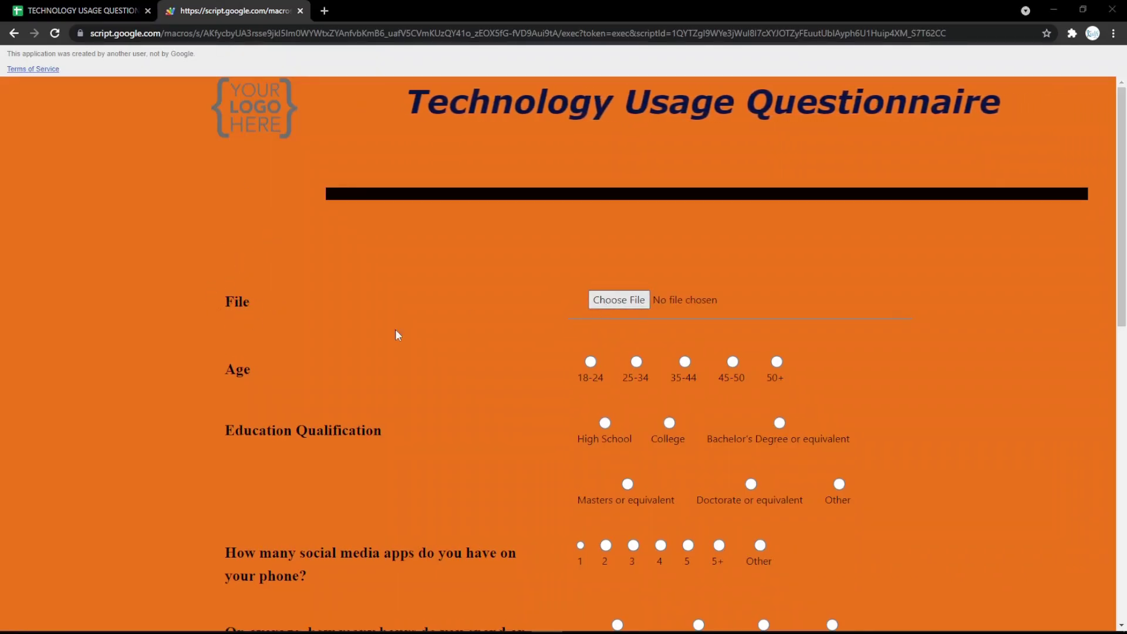
double_click(149, 112)
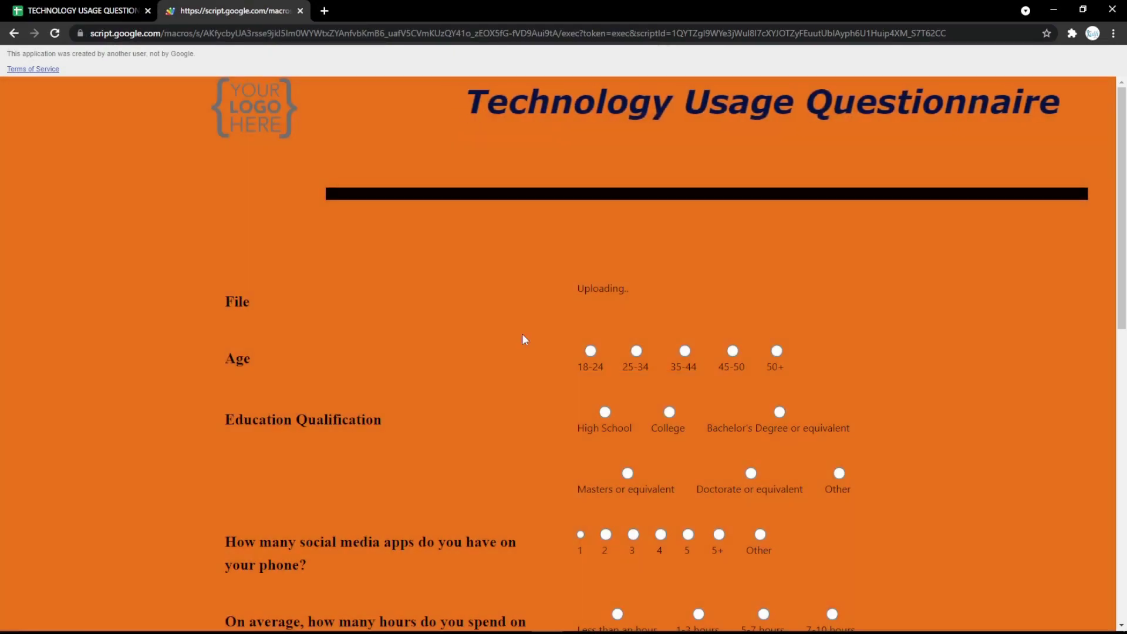
- Make row 3 an eSignature question labelled Signature and test signing on the form
click(125, 13)
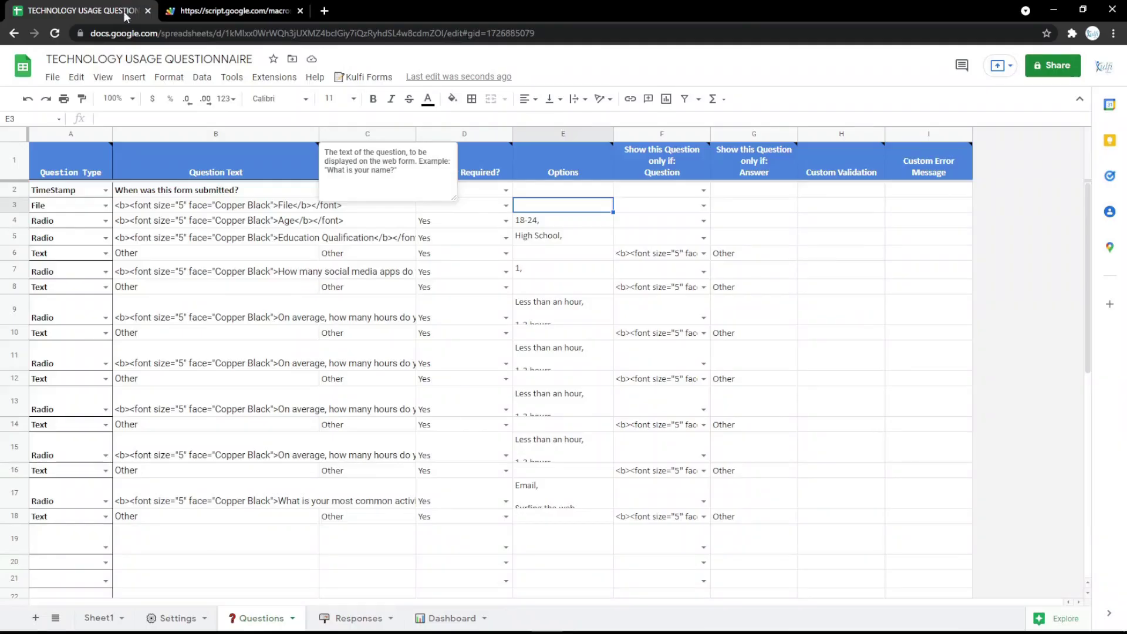
click(105, 204)
click(61, 405)
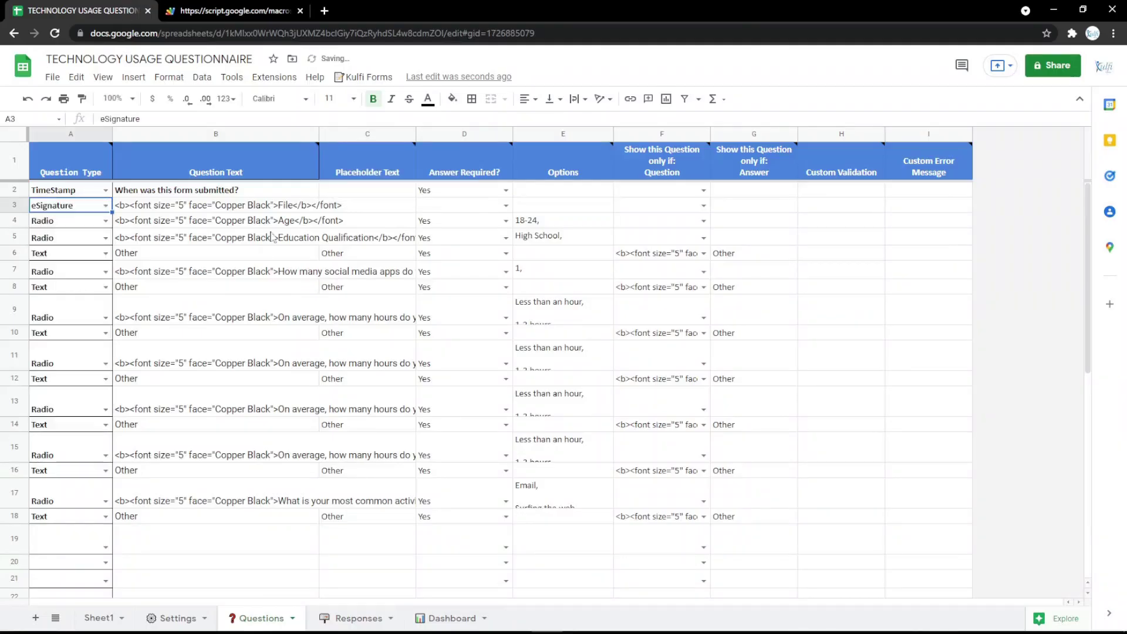
click(292, 210)
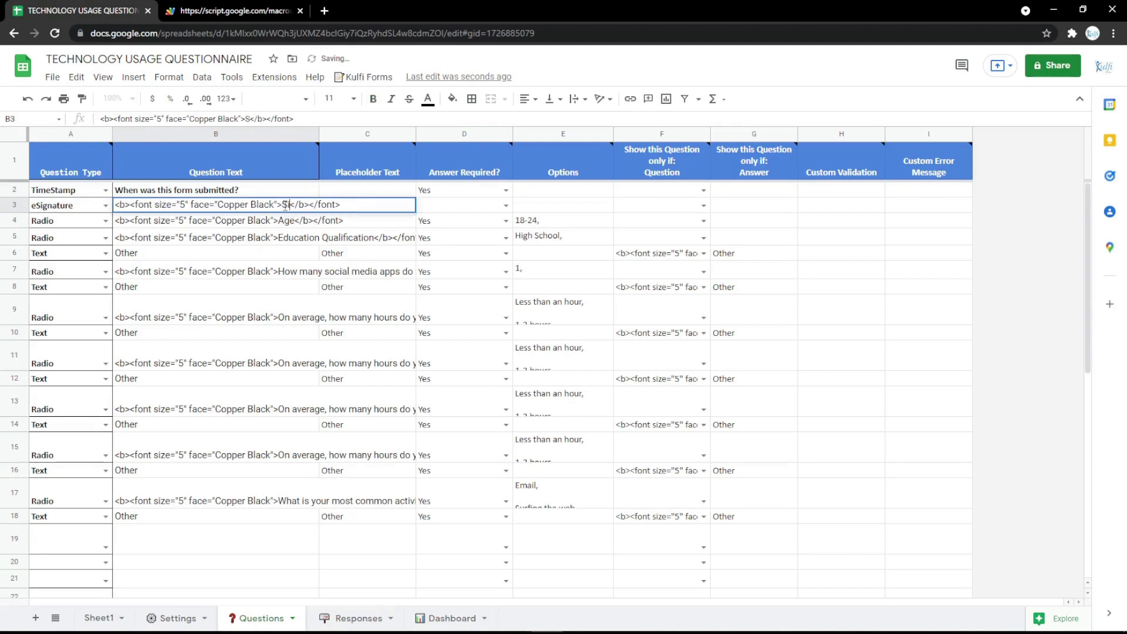
text(Signature)
key(Return)
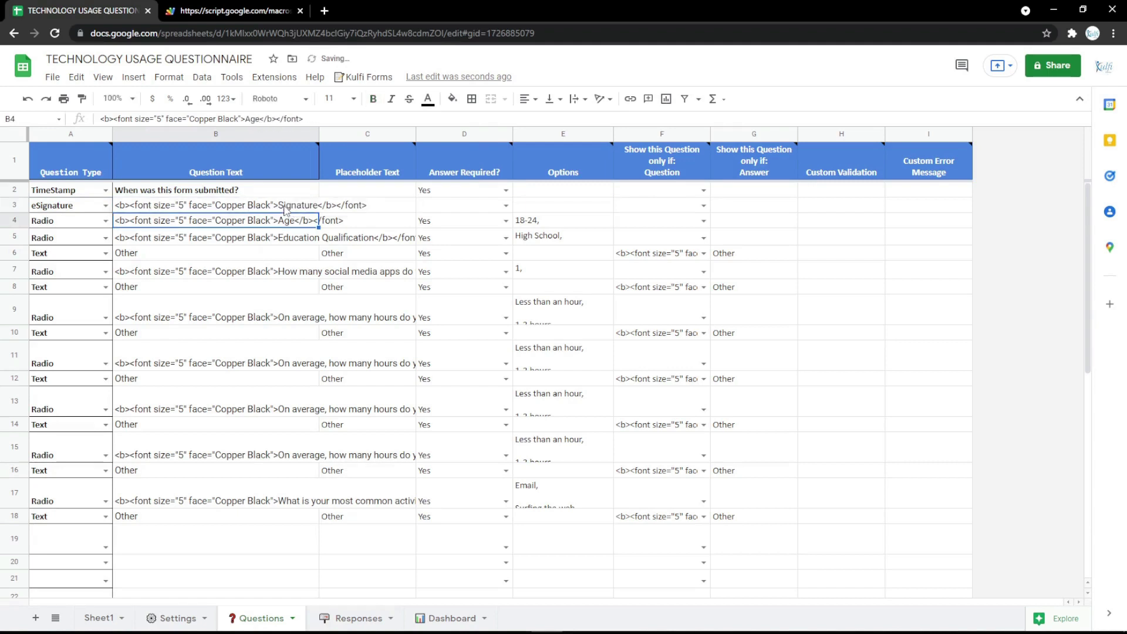
click(232, 11)
key(F5)
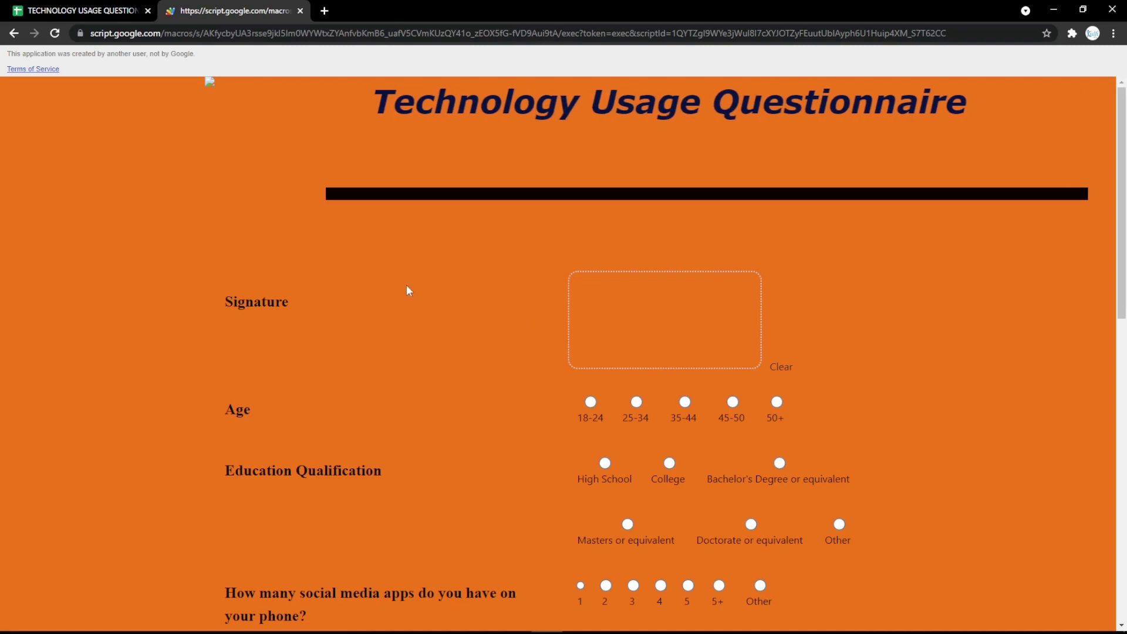
drag(713, 305, 712, 314)
click(781, 367)
click(783, 368)
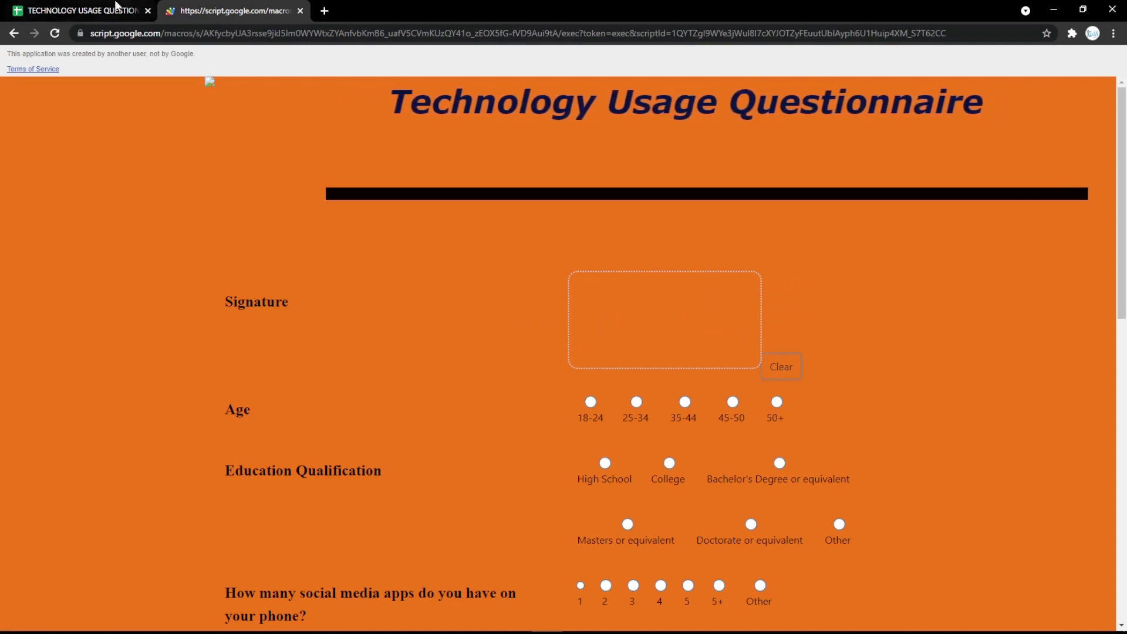
- Change the row 3 question type to Rich HTML
click(115, 9)
click(105, 206)
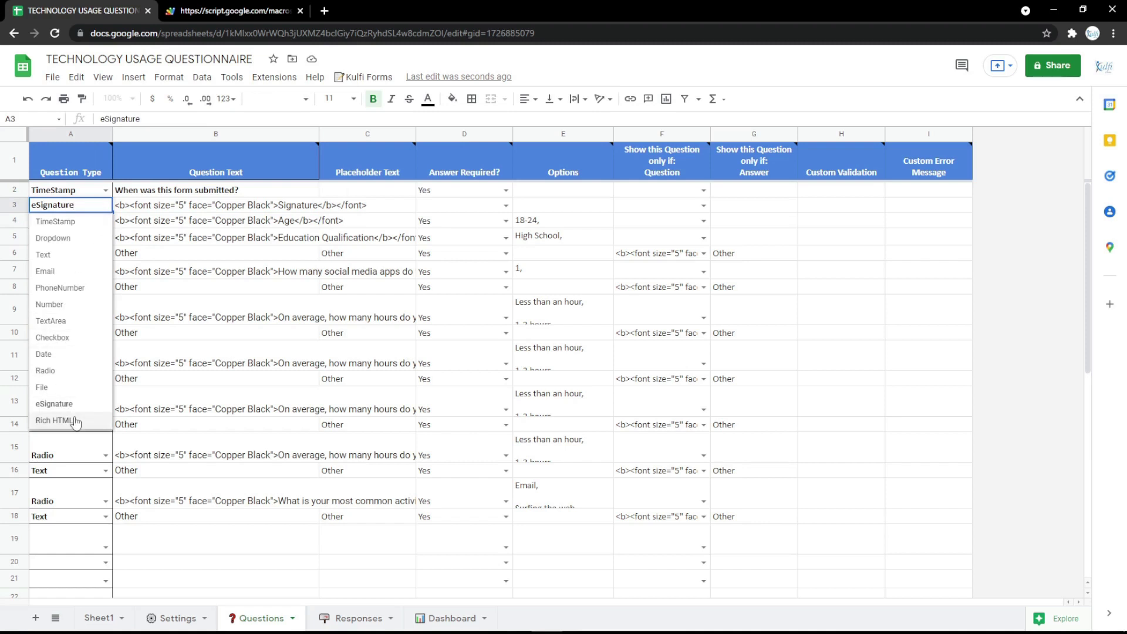
click(56, 421)
click(215, 209)
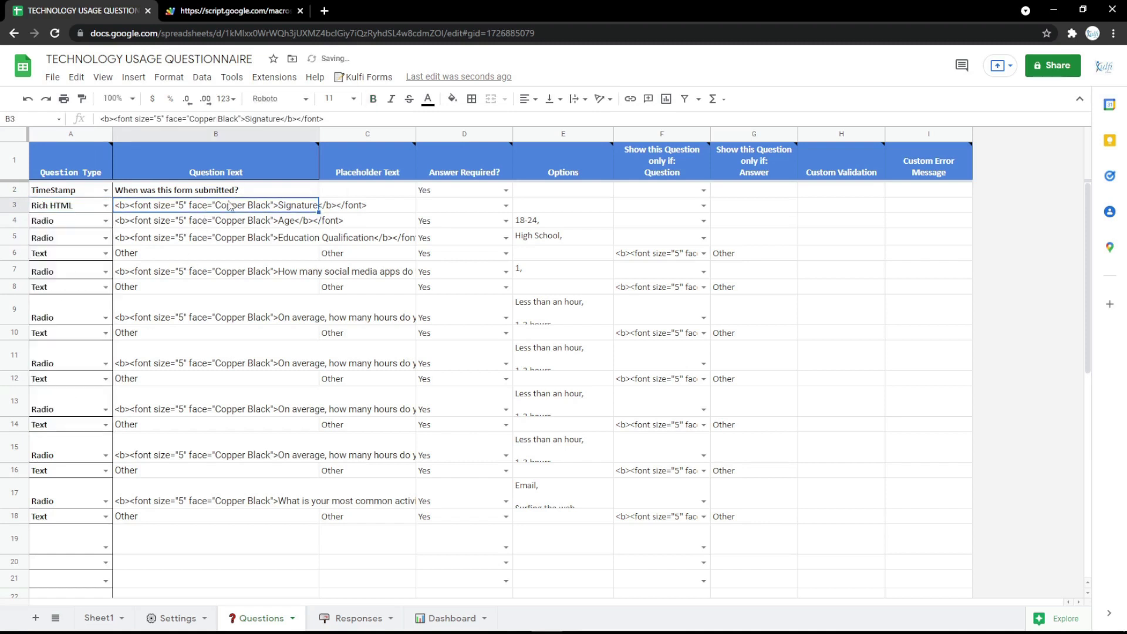
click(323, 11)
- Copy the Medium-size embed HTML for the Google Indonesia map from Google Maps
click(95, 54)
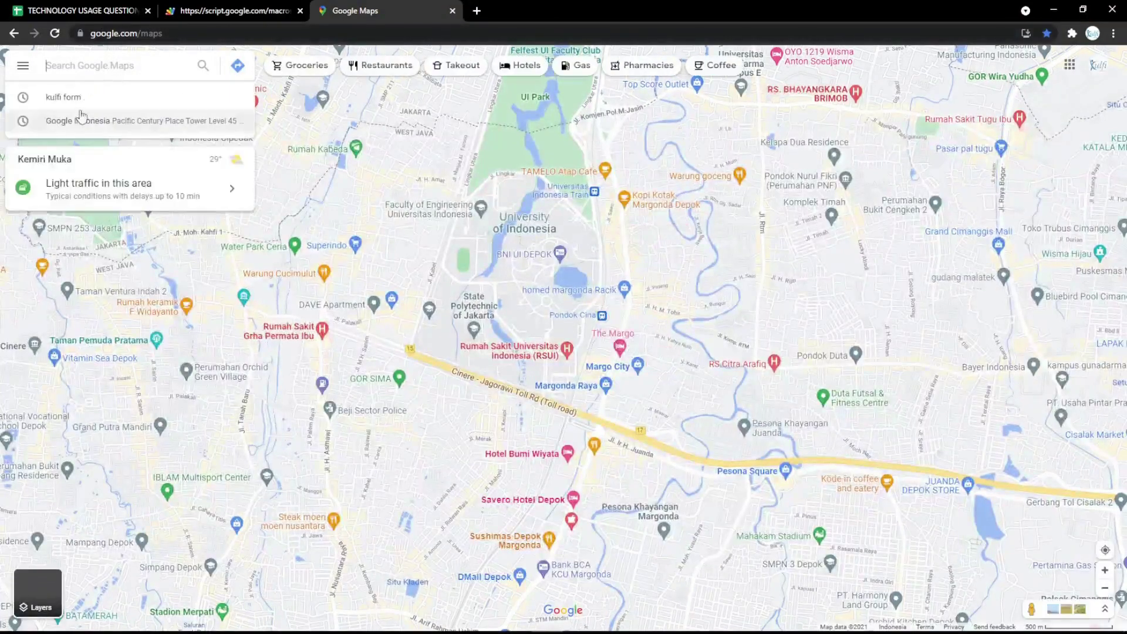
click(82, 118)
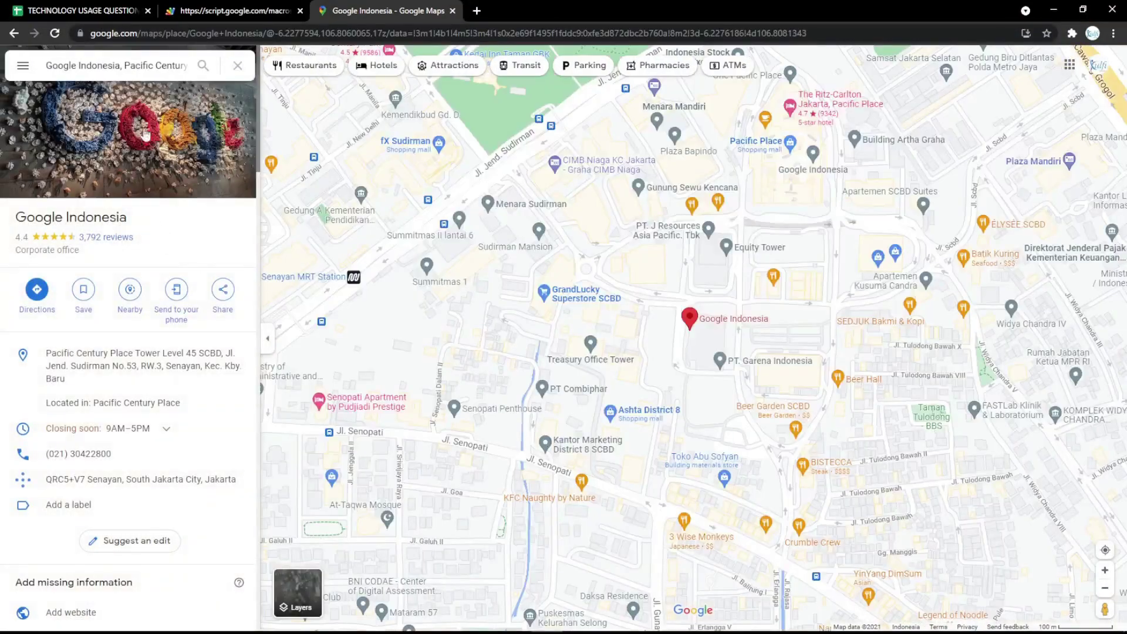
click(223, 291)
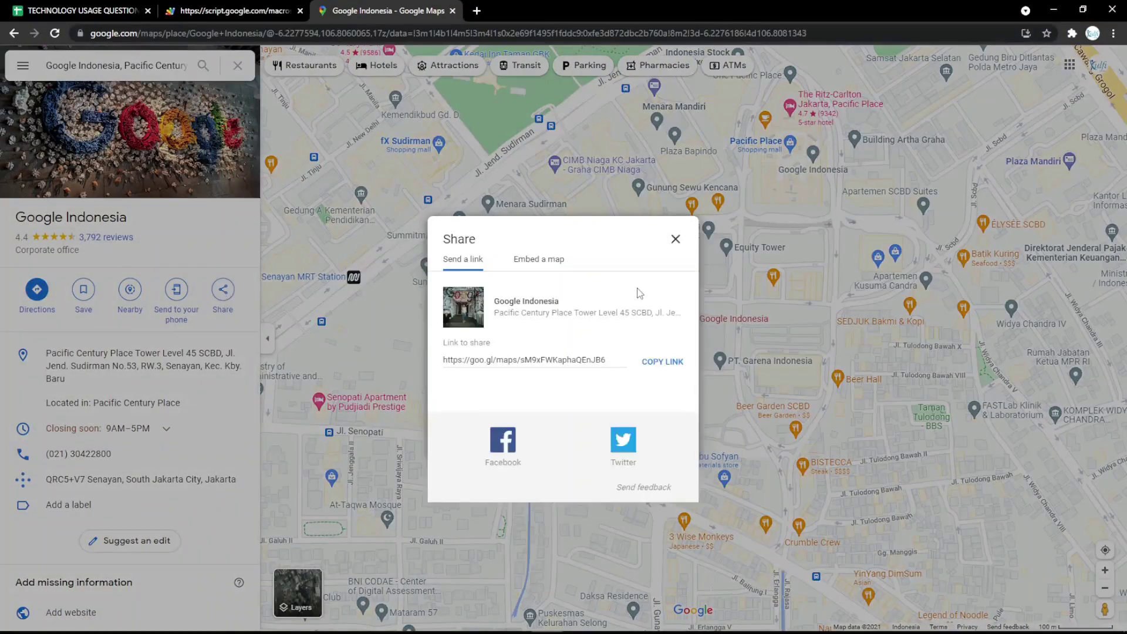
click(549, 260)
click(738, 206)
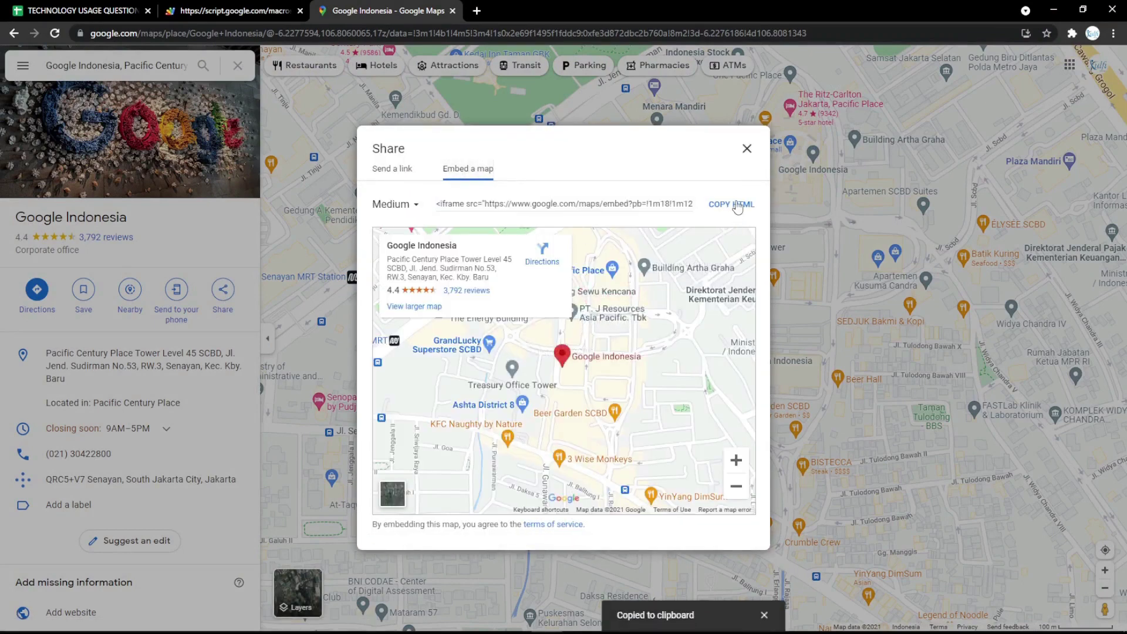
click(117, 11)
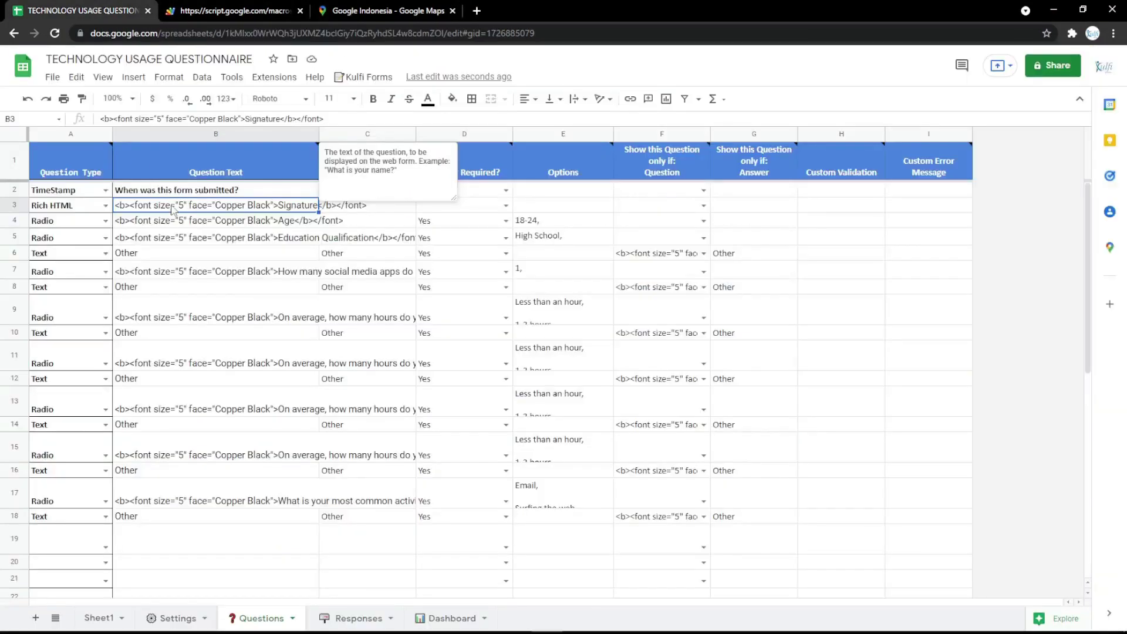
- Paste the Google Indonesia map embed code into B3 and preview it on the web form
key(ctrl+v)
key(ctrl+Tab)
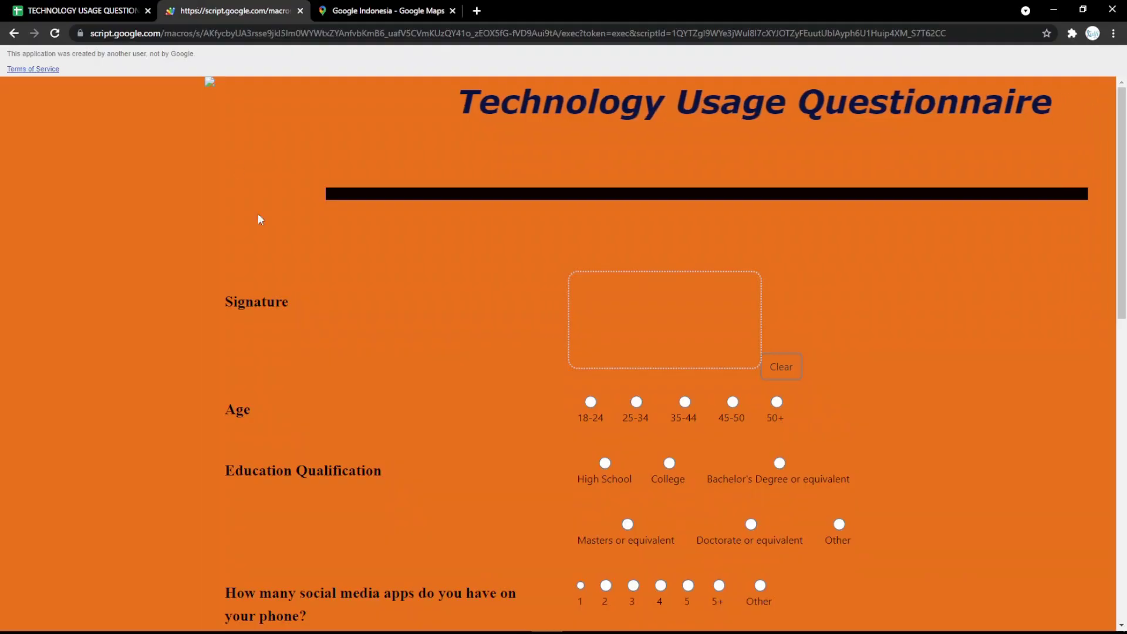
key(F5)
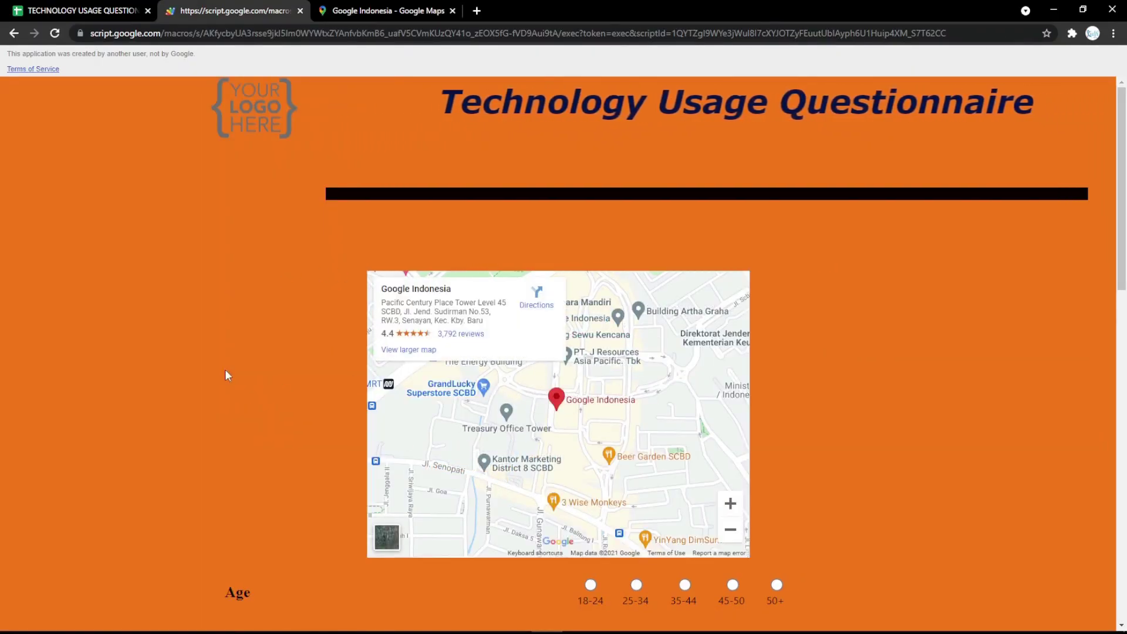
- Delete row 3 from the Questions sheet and confirm the map is gone from the form
click(79, 13)
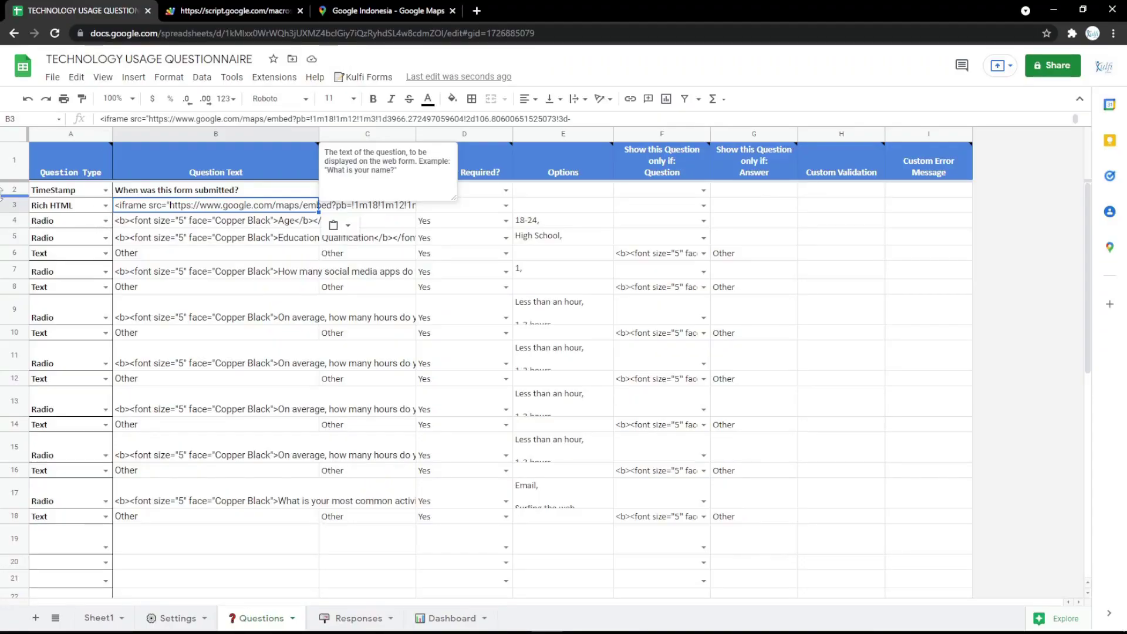
click(13, 204)
right_click(13, 204)
click(41, 352)
click(235, 11)
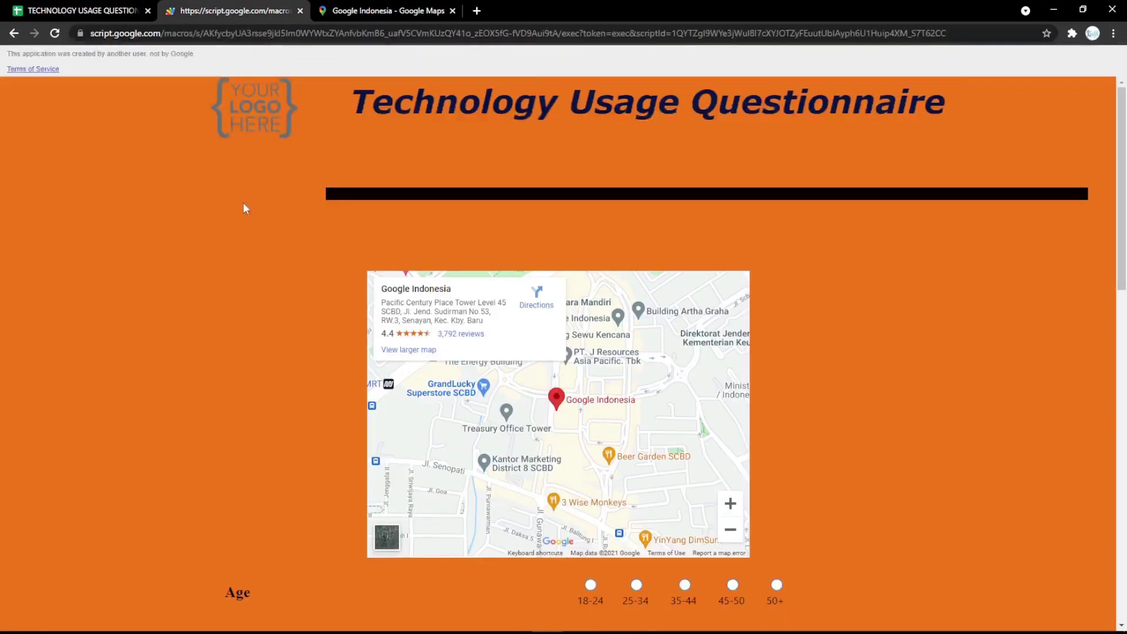
key(F5)
key(ctrl+1)
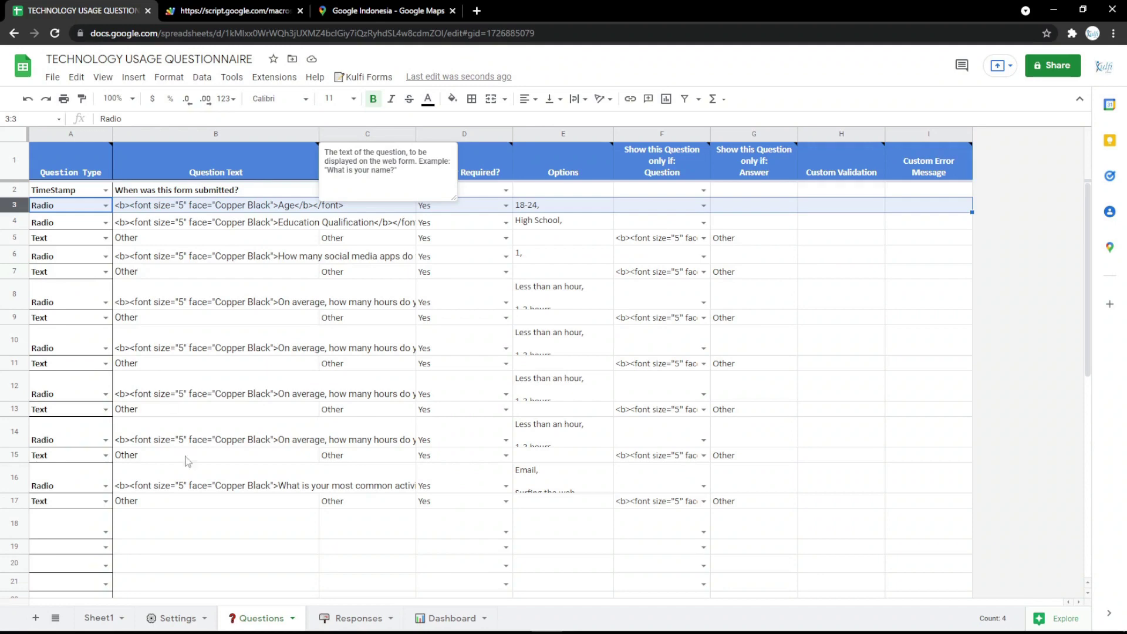
- Fill Settings cell B6 light purple for the form background and check the reloaded form
click(176, 618)
click(180, 306)
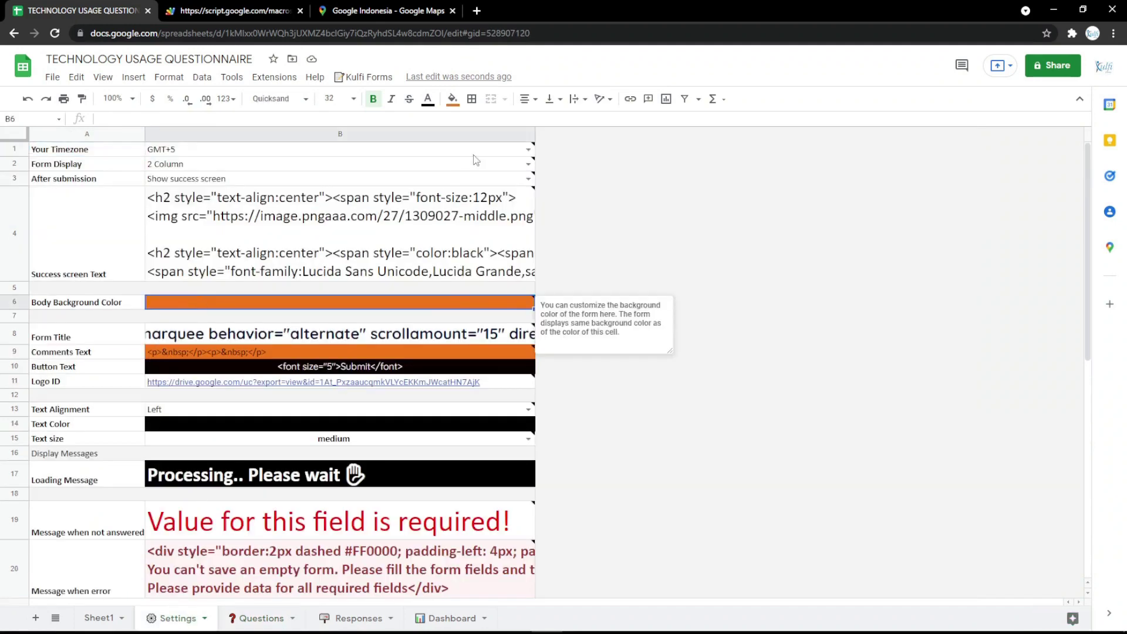
click(451, 99)
click(567, 232)
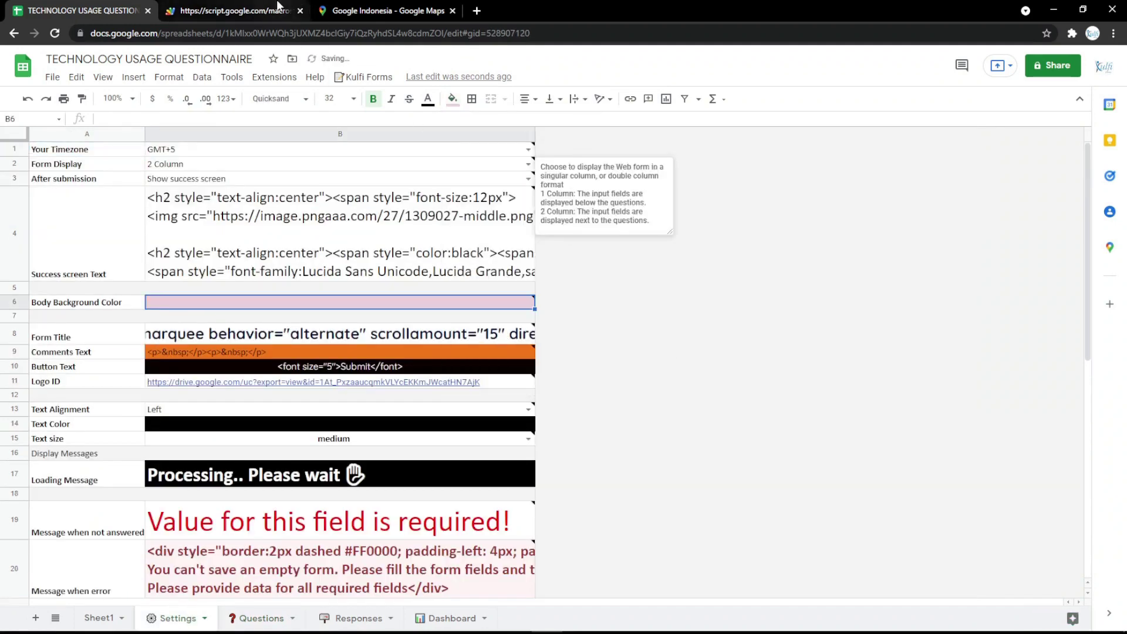
key(ctrl+2)
key(F5)
scroll(346, 251, down, 10)
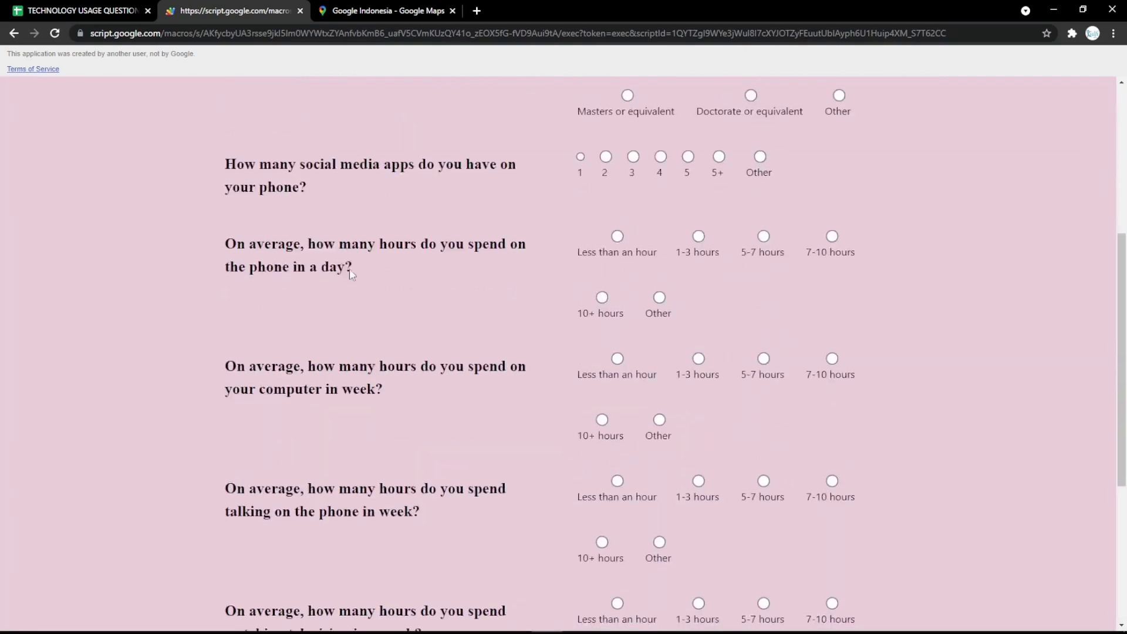
scroll(349, 305, up, 9)
scroll(348, 304, up, 2)
- Fill B10 magenta for the Submit button and check it on the reloaded form
click(77, 10)
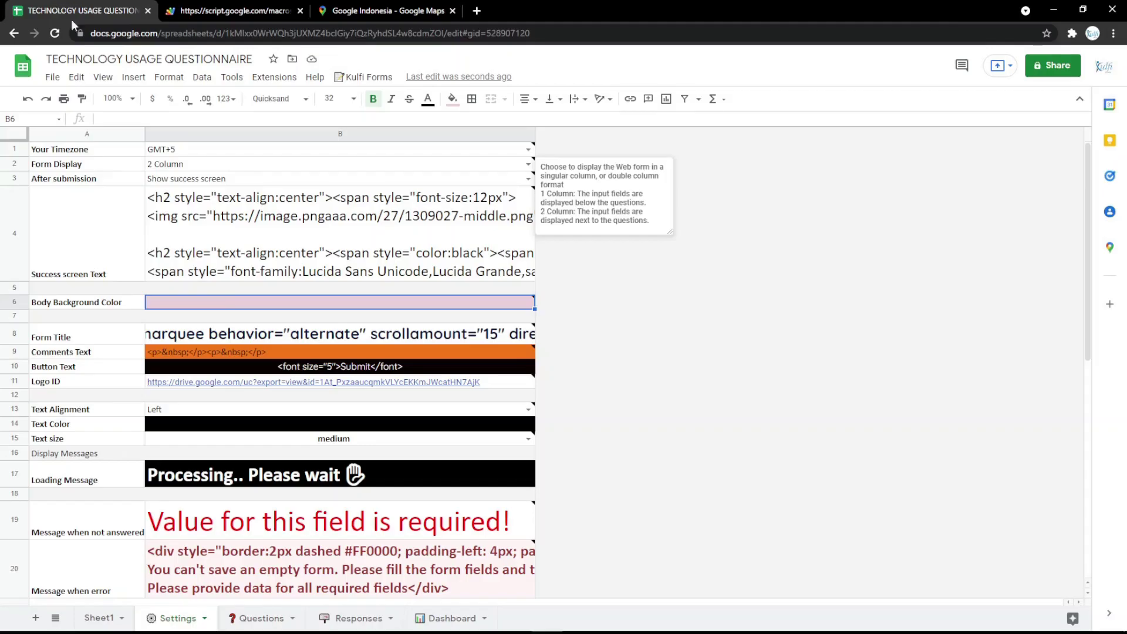
click(276, 370)
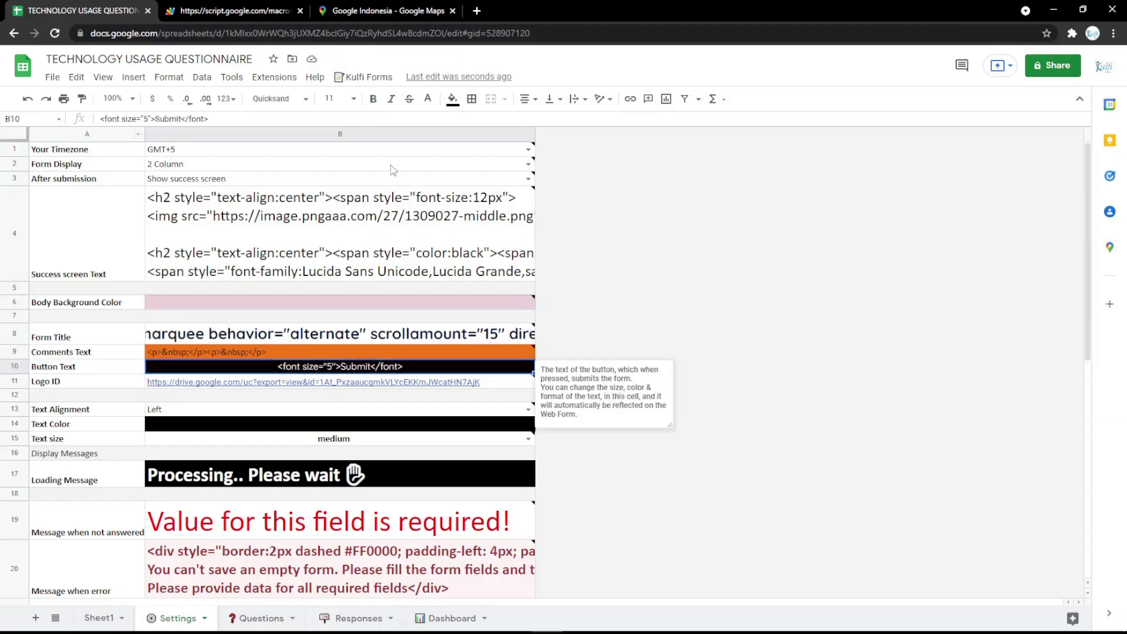
click(452, 99)
click(584, 220)
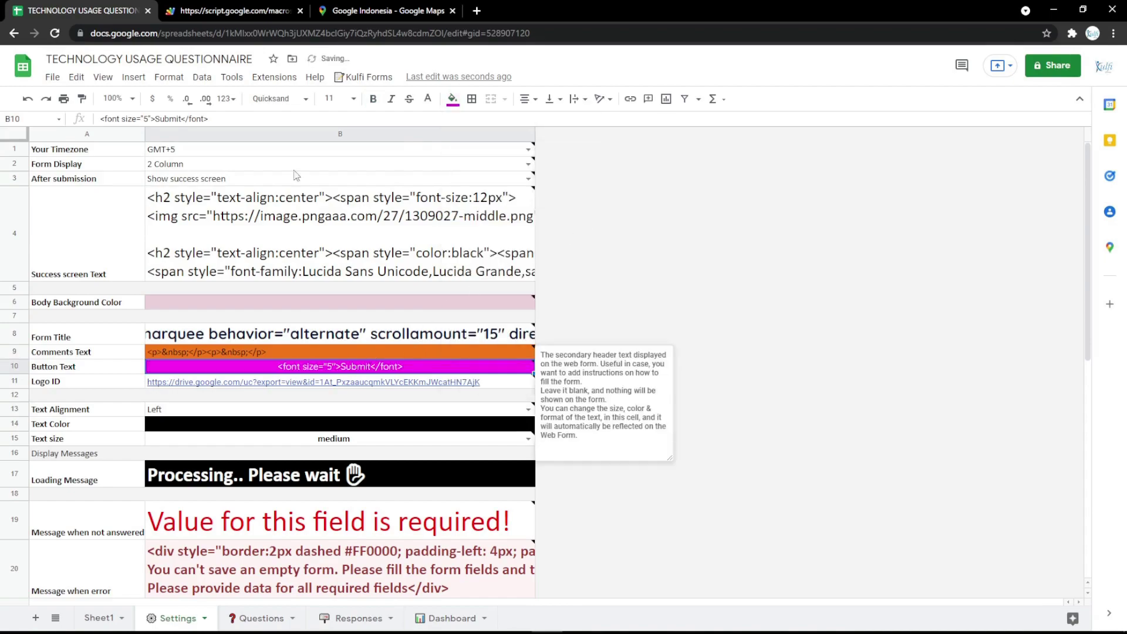
key(ctrl+Tab)
key(F5)
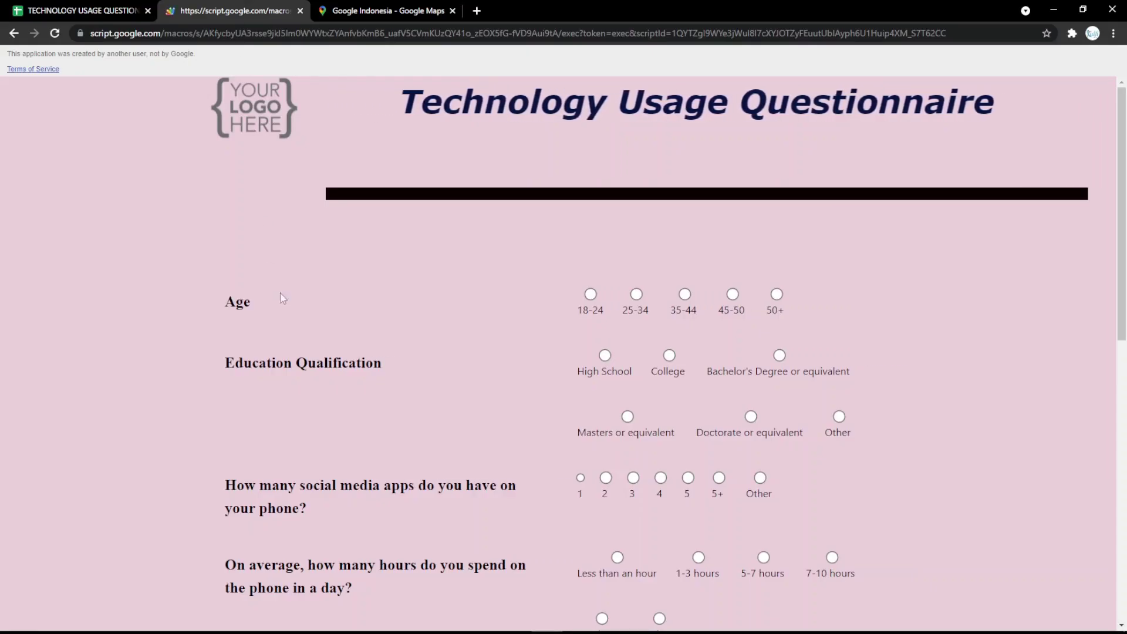
scroll(339, 397, down, 10)
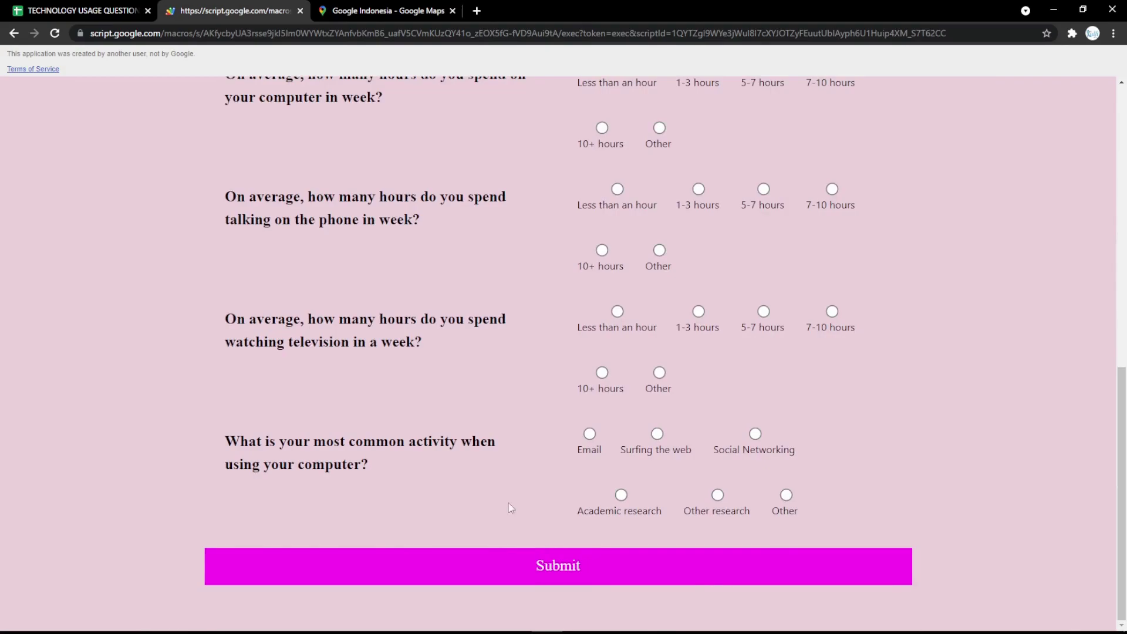
click(106, 7)
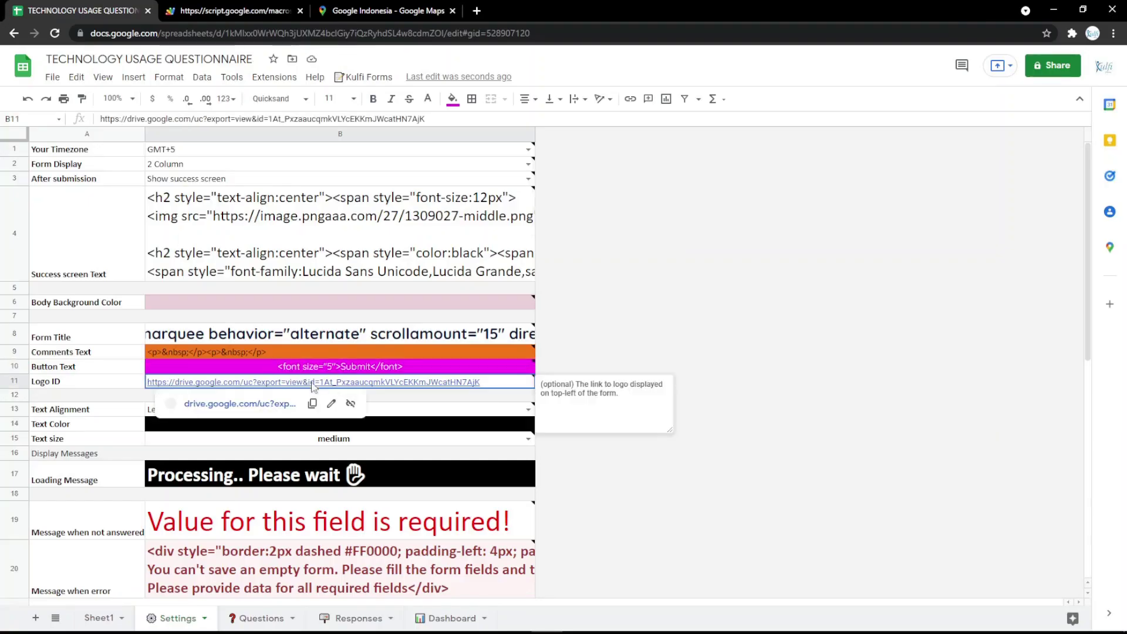
- Load the logo link in a new tab, paste its googleusercontent image address into B11, and reload the form
click(476, 10)
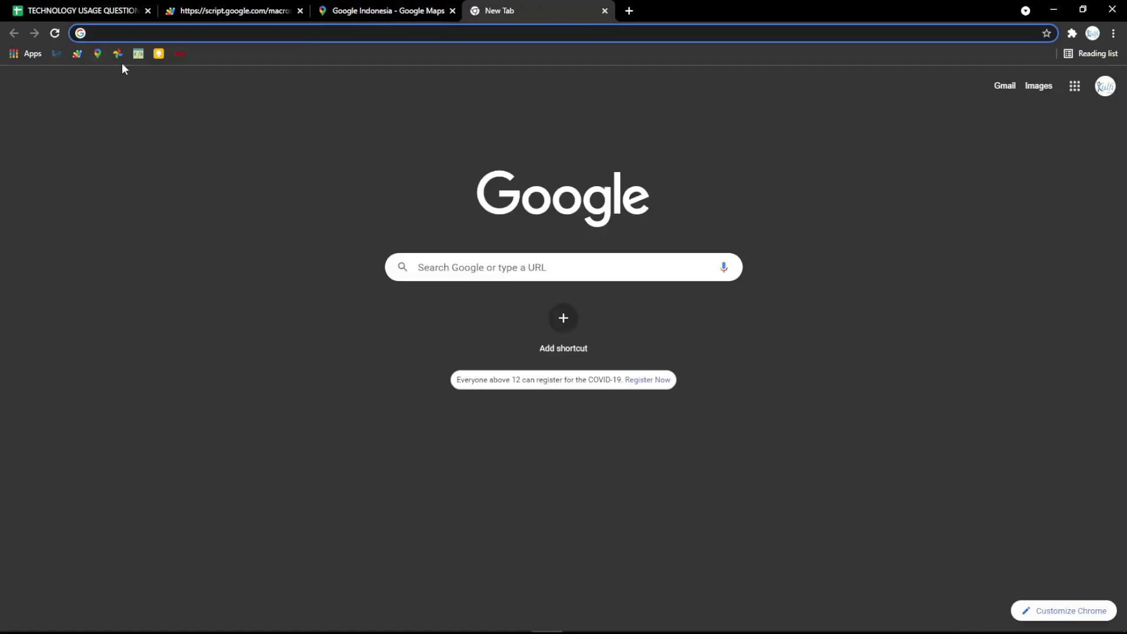
key(ctrl+v)
key(Return)
click(127, 37)
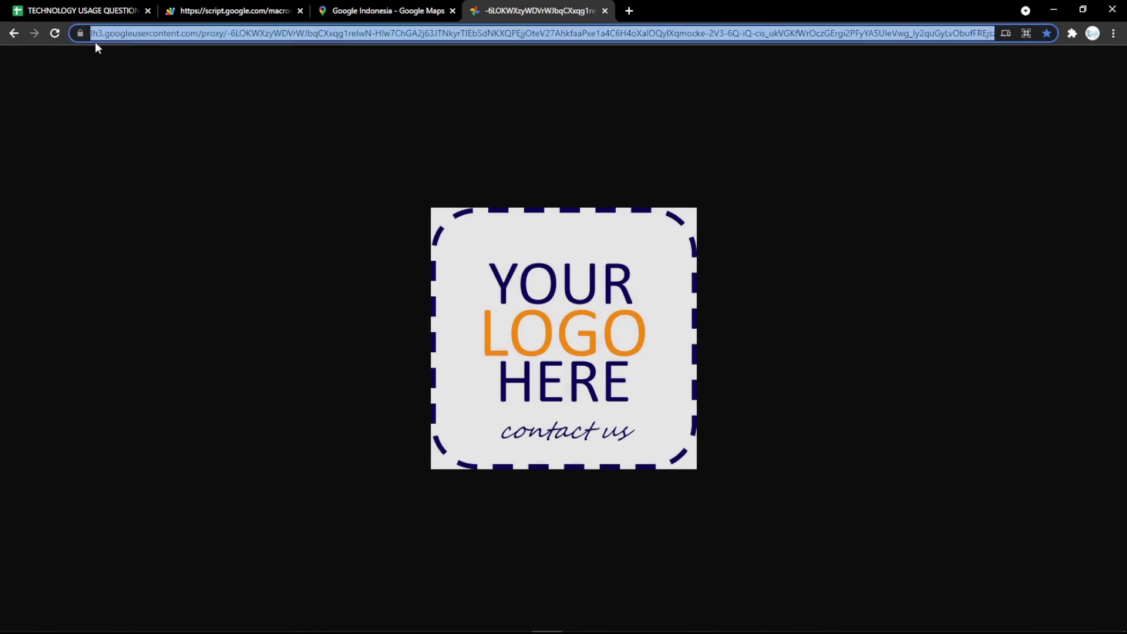
click(65, 11)
text(https://lh3.googleusercontent.com/proxy/-6LOKWXzyWDVrWJbqCXxgq1relwN-Hlw7ChGA2j63JTNkyrTIEbSdNKXQPEjjOteV27AhkfaaPxe1a4C6H4oXalOQylXqmocke-2V3-6Q-iQ-cis_ukVGKfWrOczGErgi2PFyYA5UleVwg_ly2quGyLvObufFREjszev)
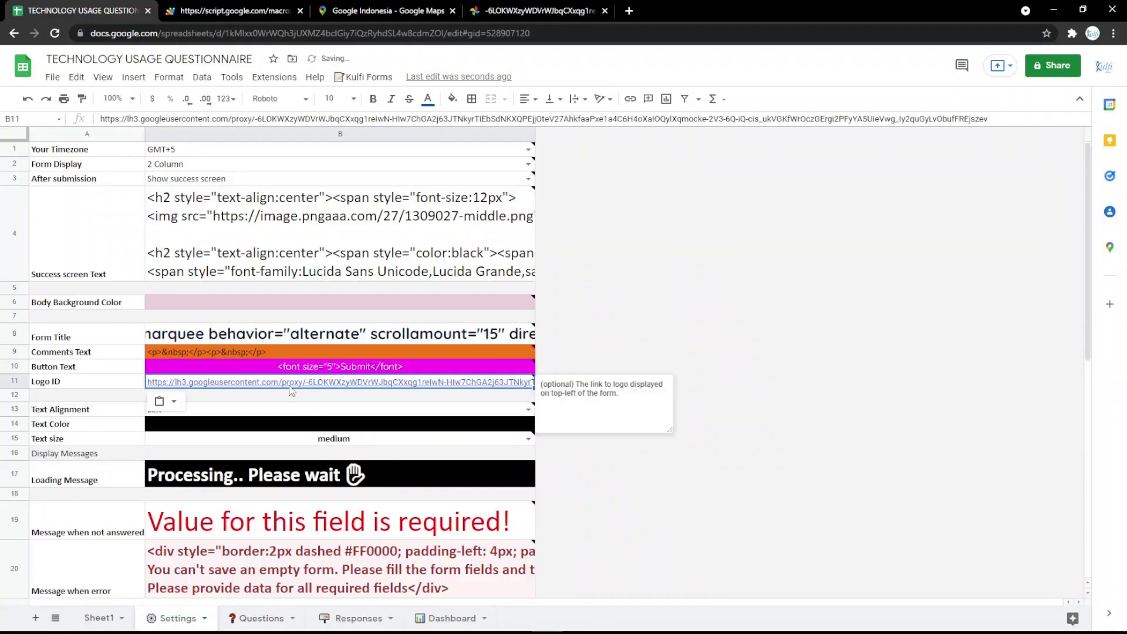
click(177, 18)
key(F5)
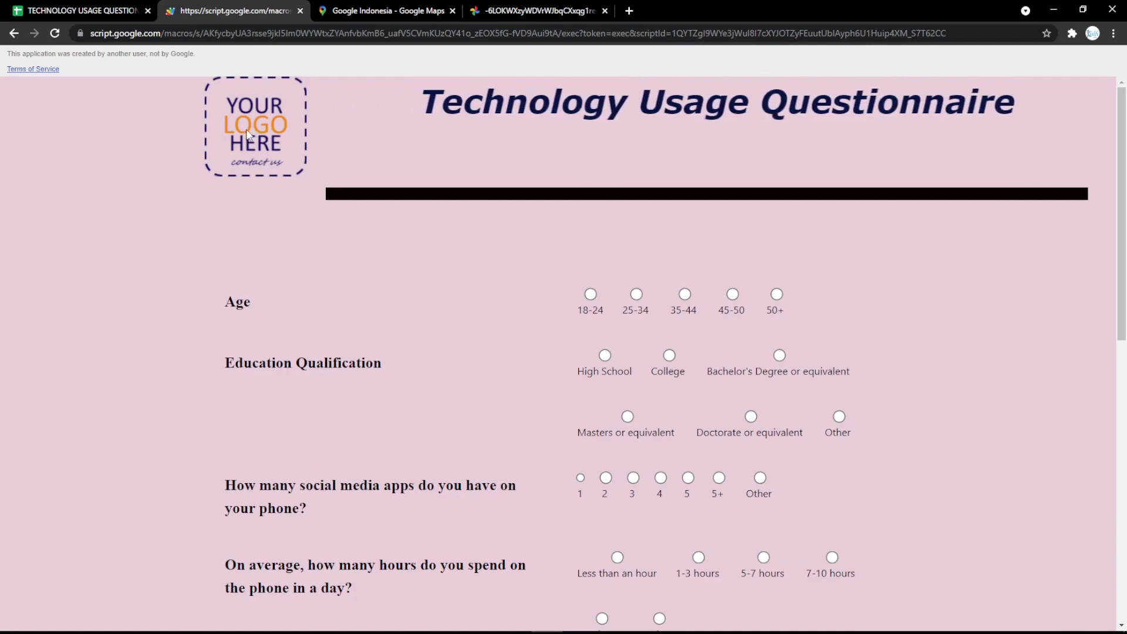
click(93, 5)
- Fill B14 magenta for the question text colour and check the reloaded form
click(335, 427)
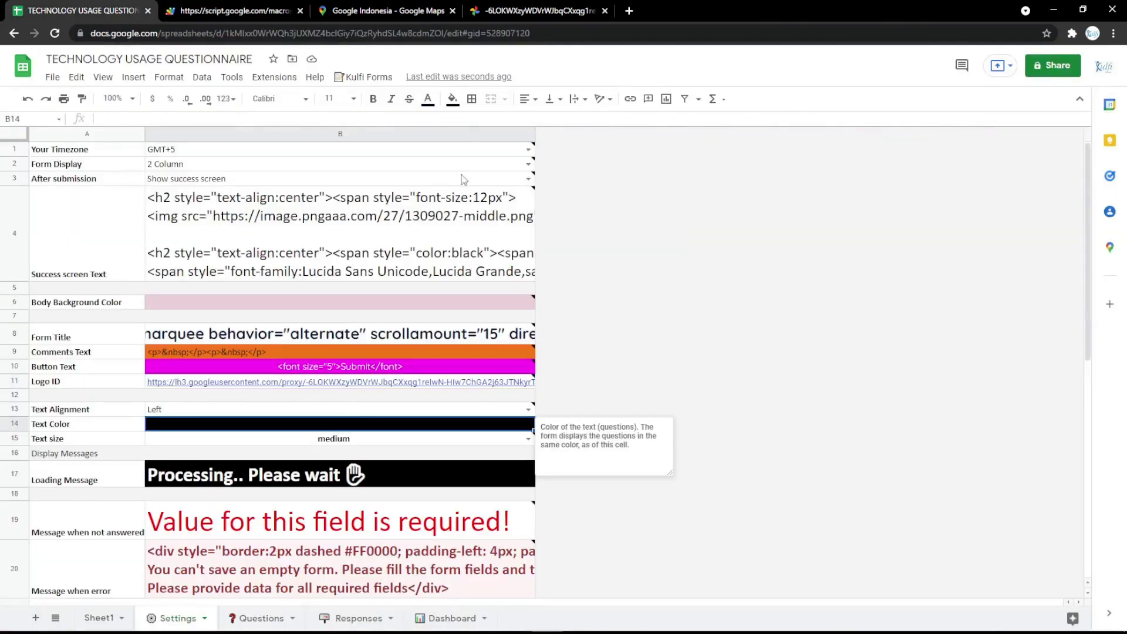
click(452, 99)
click(584, 220)
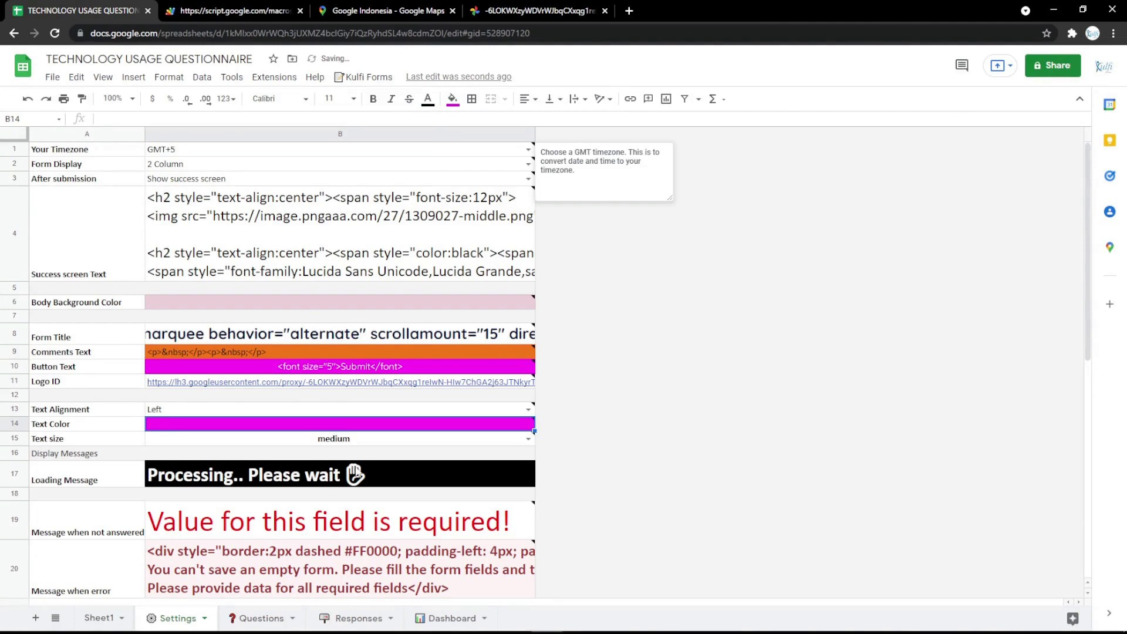
click(264, 20)
key(F5)
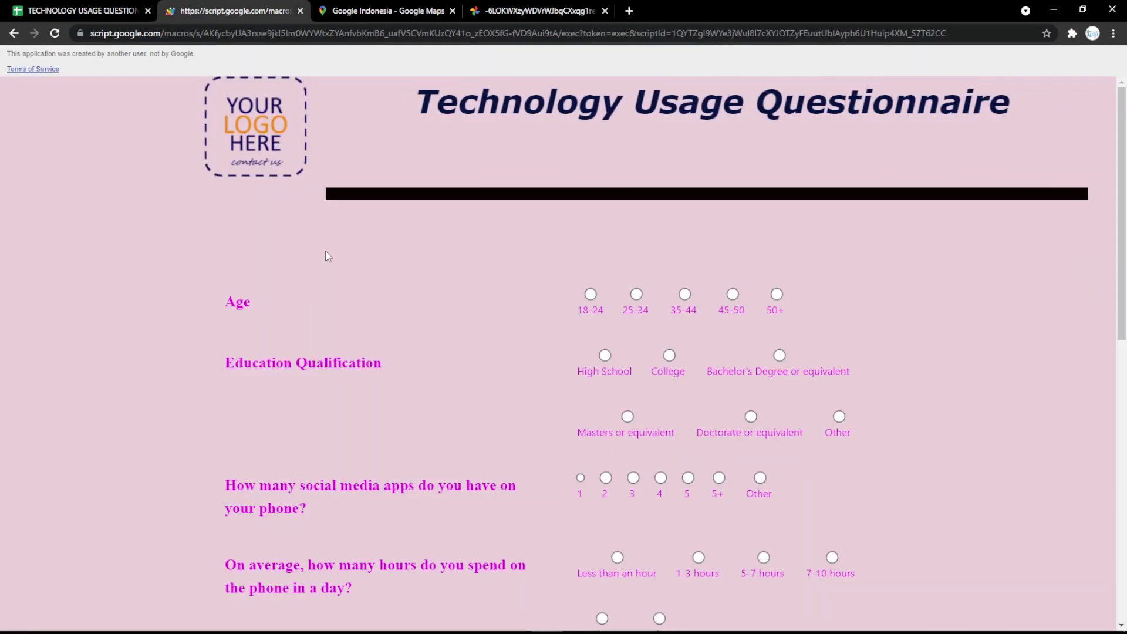
scroll(289, 326, down, 9)
scroll(287, 326, up, 9)
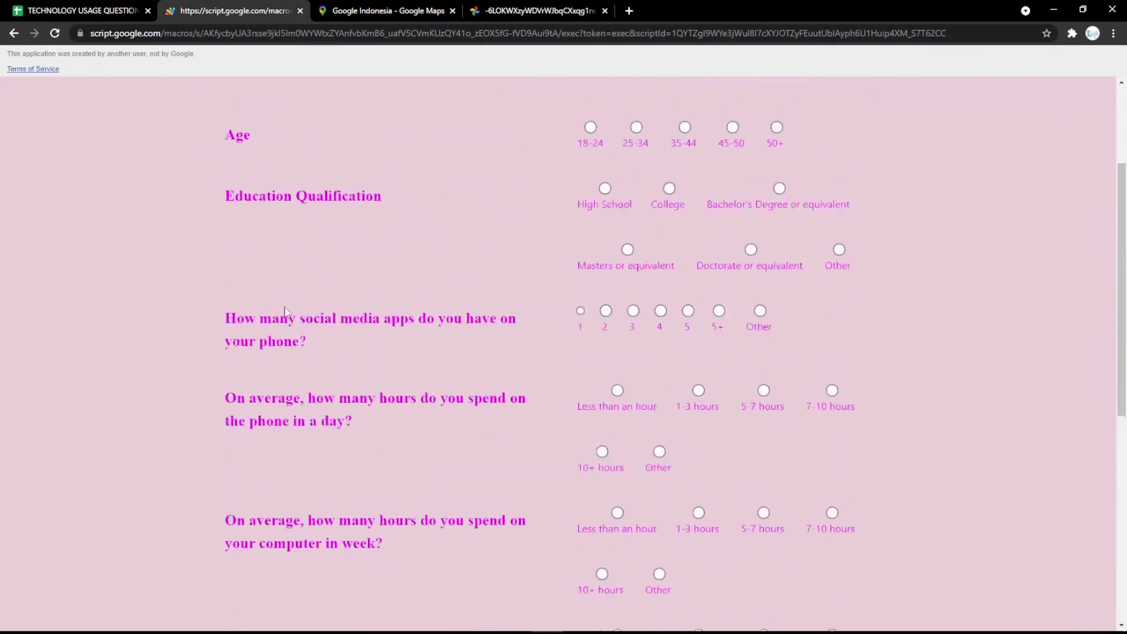
click(82, 10)
- Change the Loading Message to 'Processing.. Please wait a minutes' and verify it on the form
double_click(347, 477)
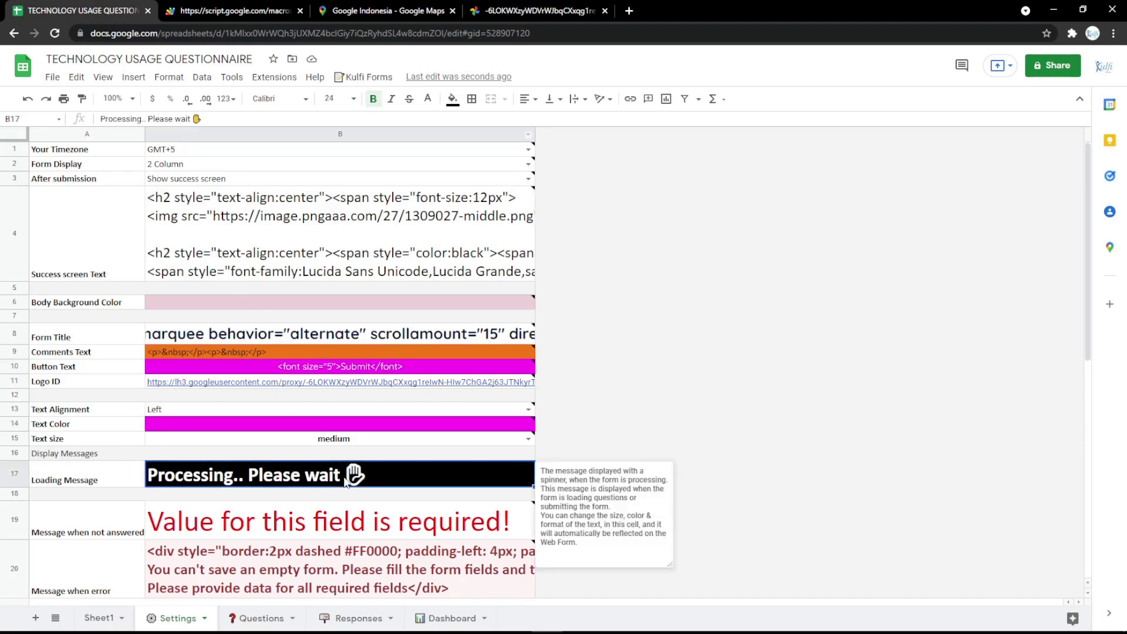
text(inutes)
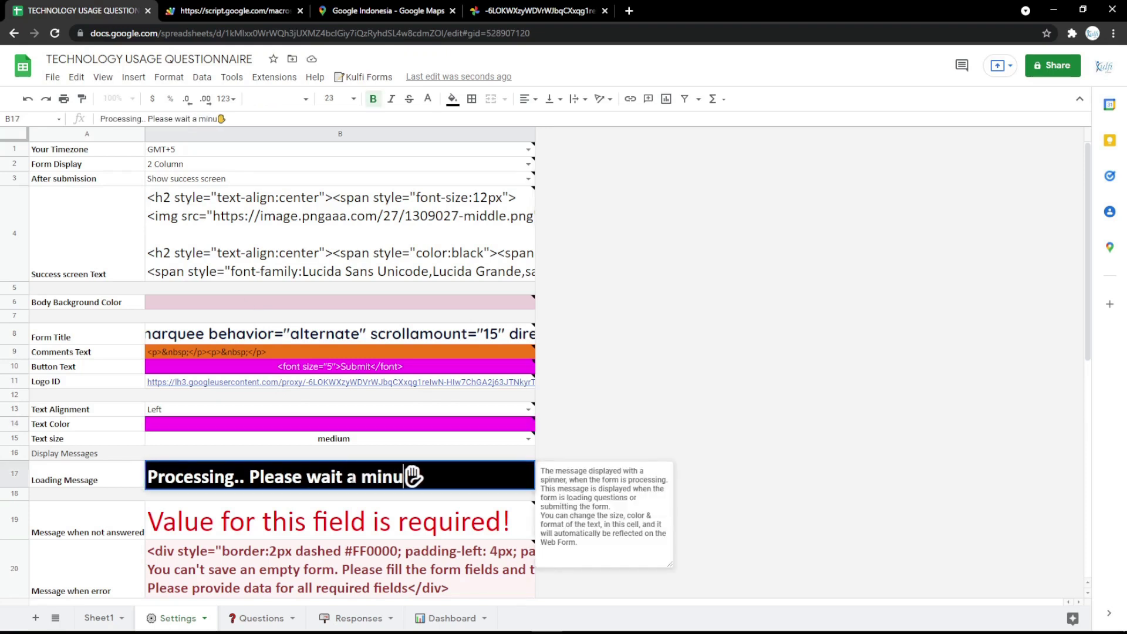
key(Return)
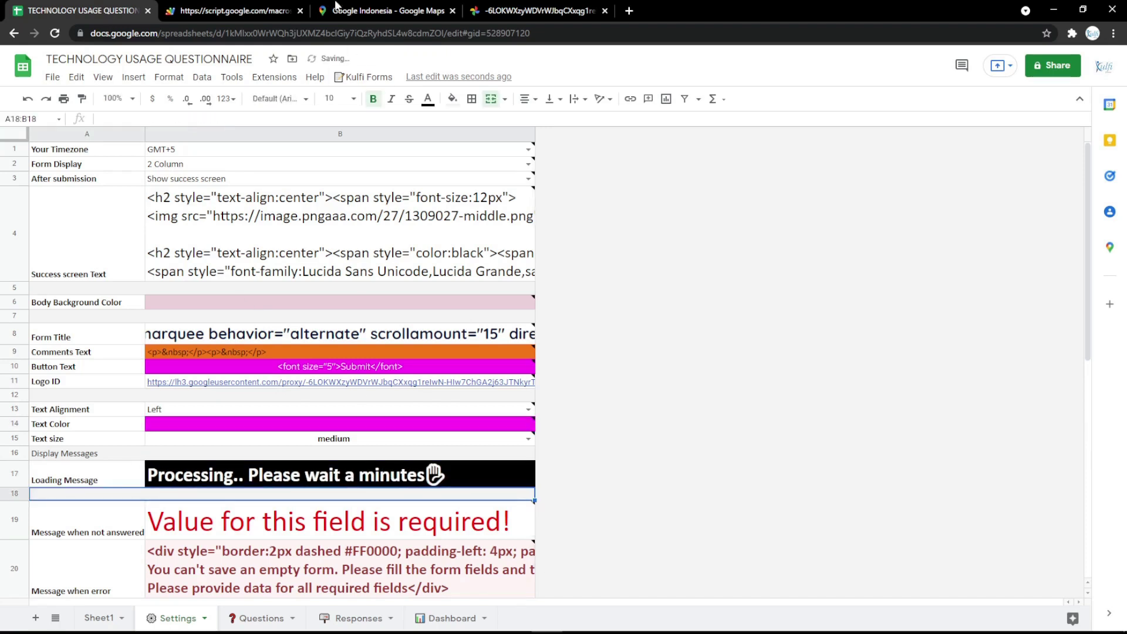
click(252, 11)
key(F5)
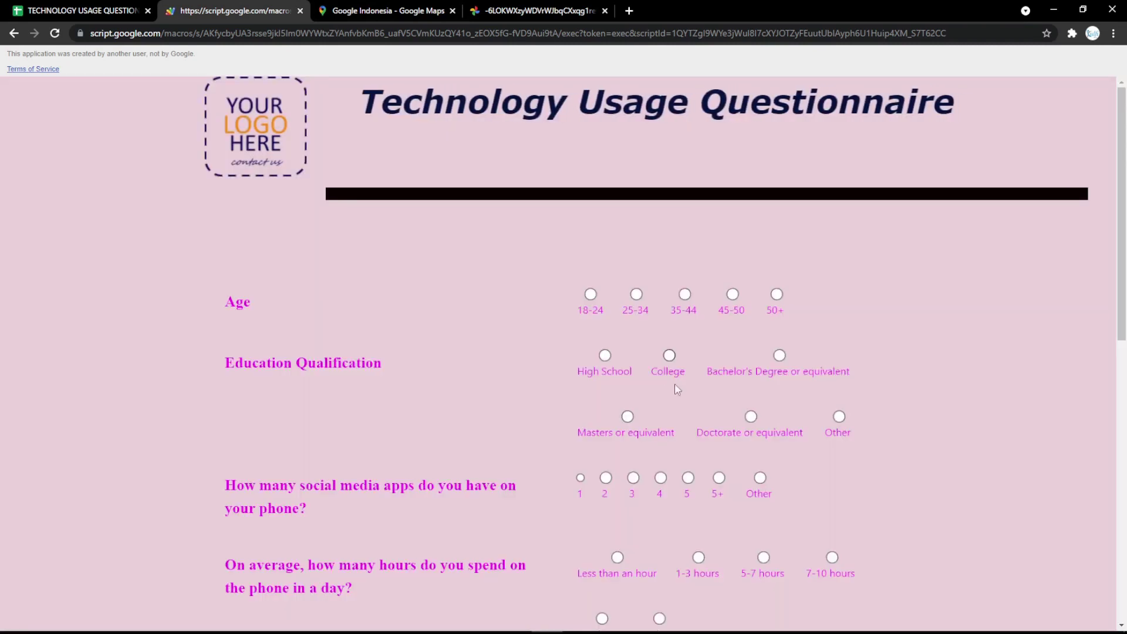
click(79, 11)
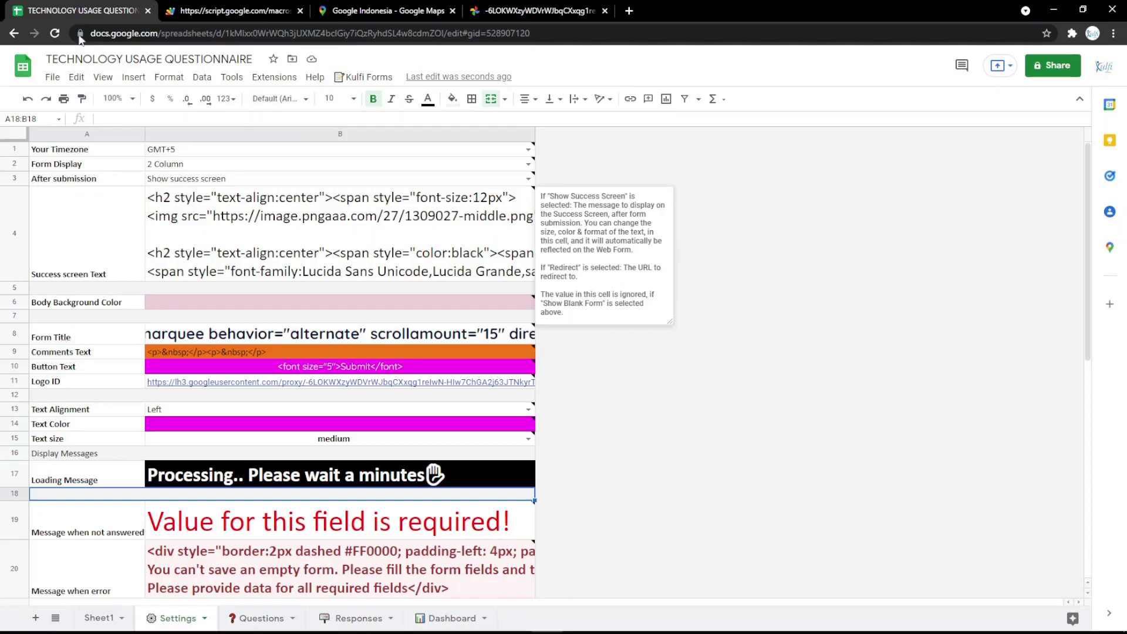
double_click(354, 340)
key(Escape)
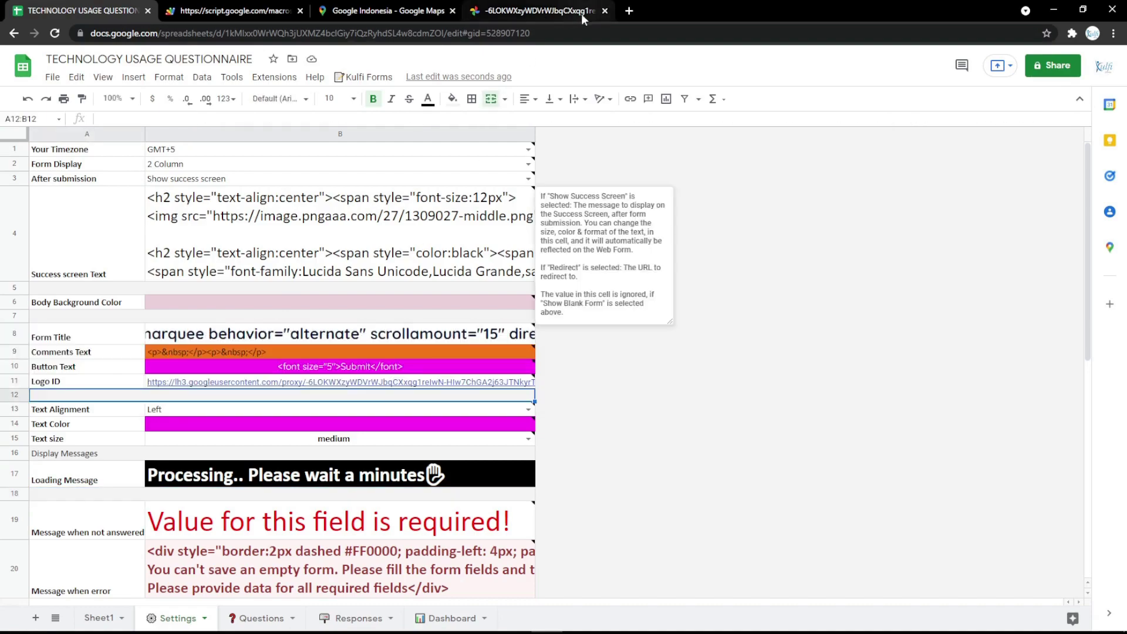
- Open the online HTML editor and type the title TECHNOLOGY USAGE QUESTIONNAIRE
click(629, 11)
click(139, 55)
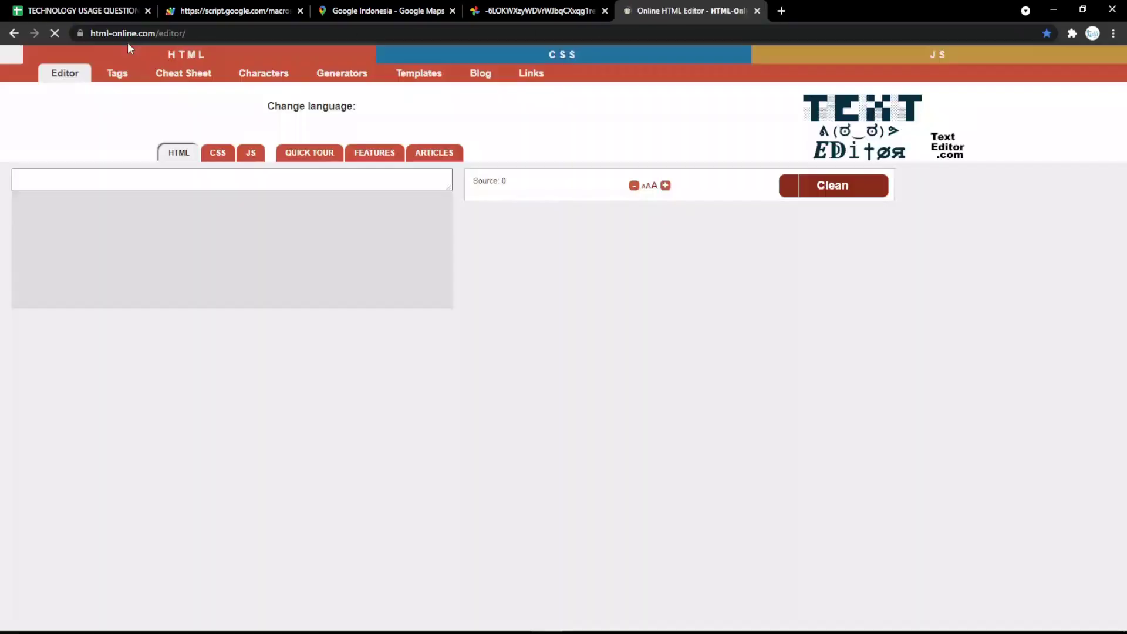
click(169, 265)
text(TEC)
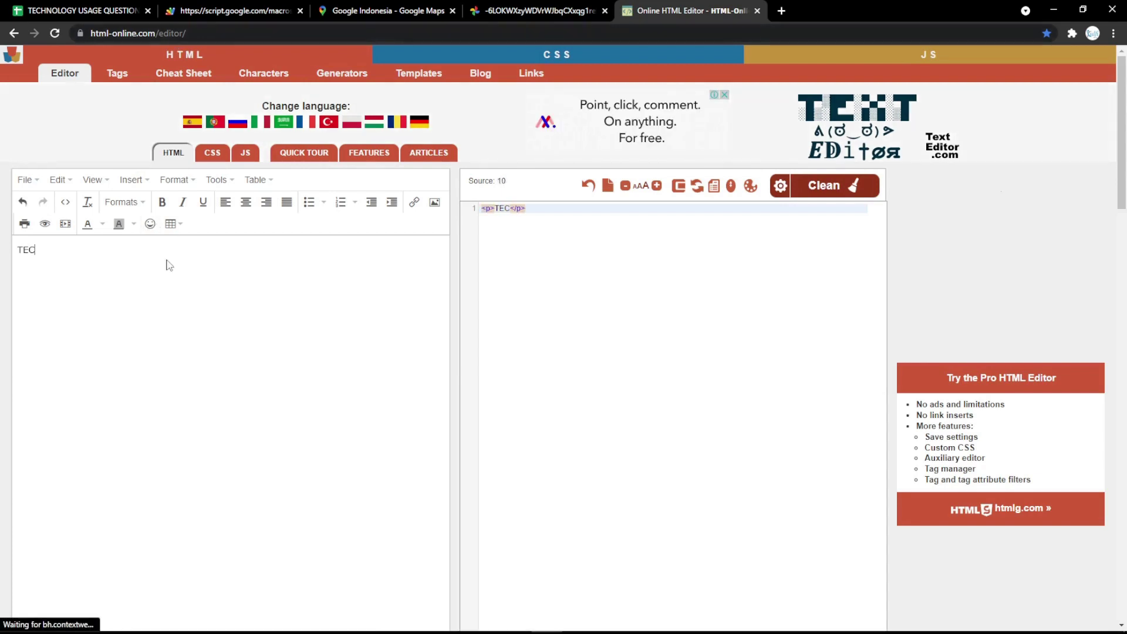
text(HNOLOGY USE)
text(G)
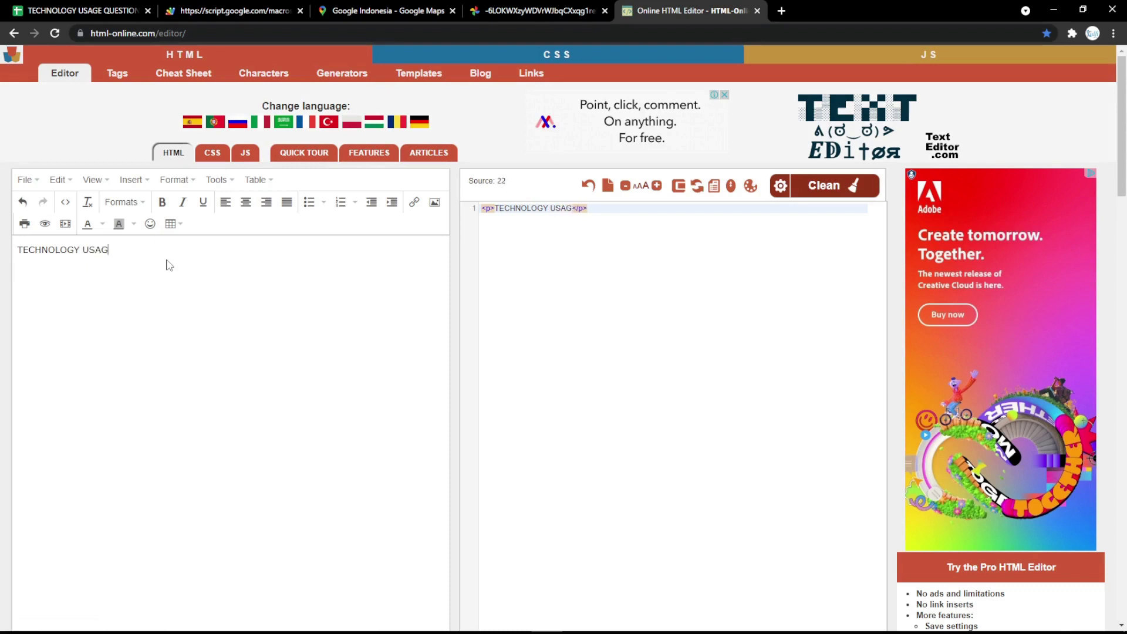
text(QUESTIONNAIRE)
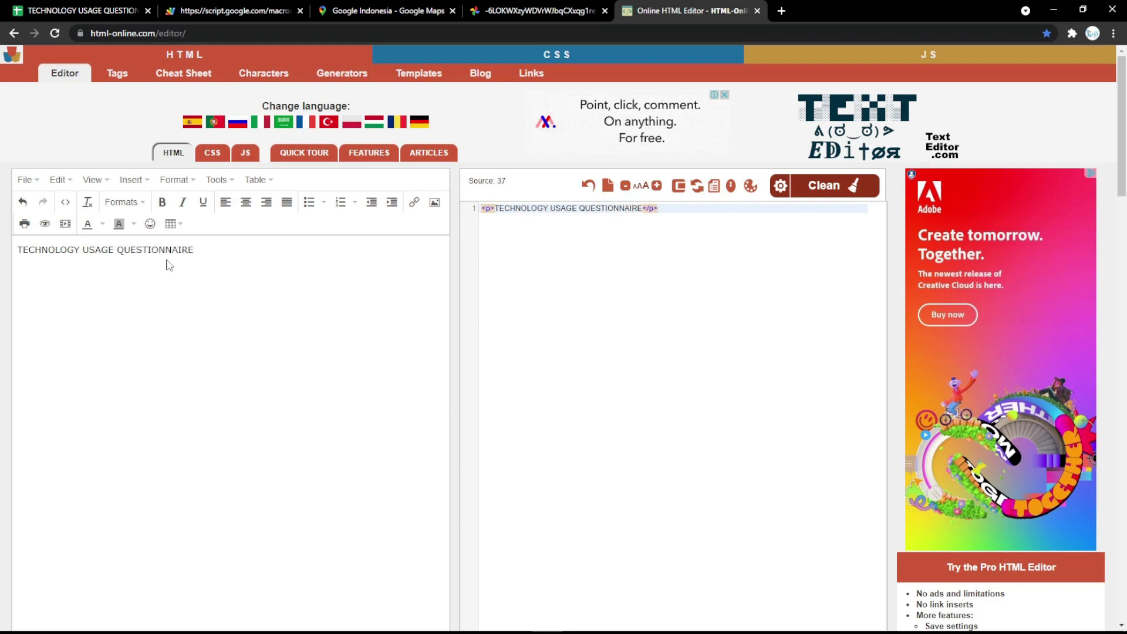
- Make the title a centred, bold, italic, underlined magenta Heading 1
key(ctrl+a)
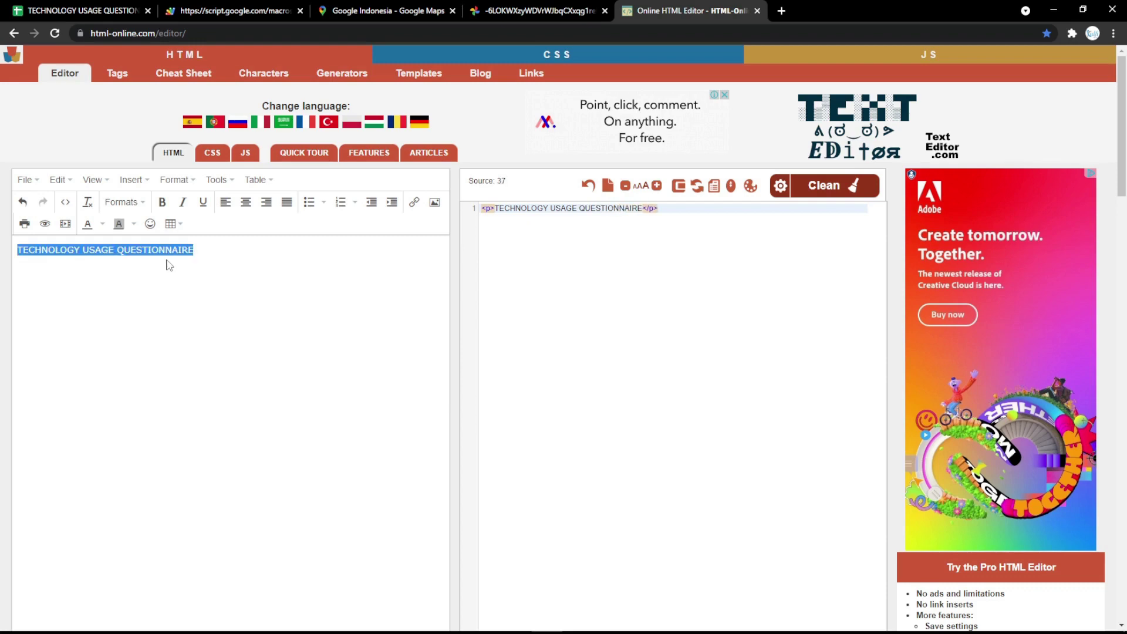
click(246, 202)
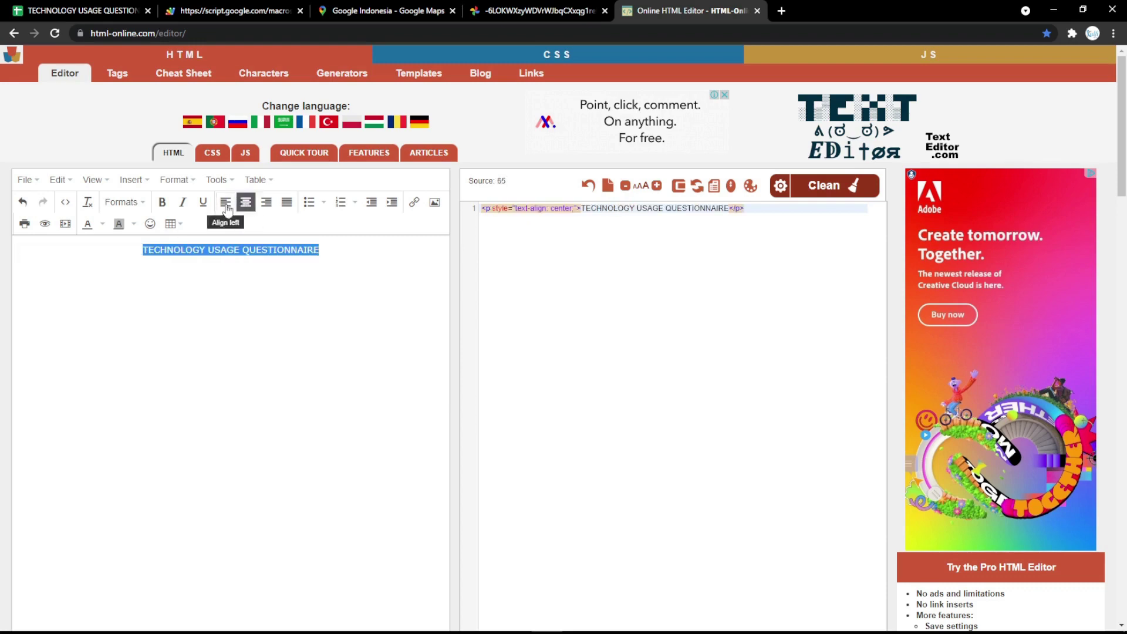
click(164, 203)
click(183, 203)
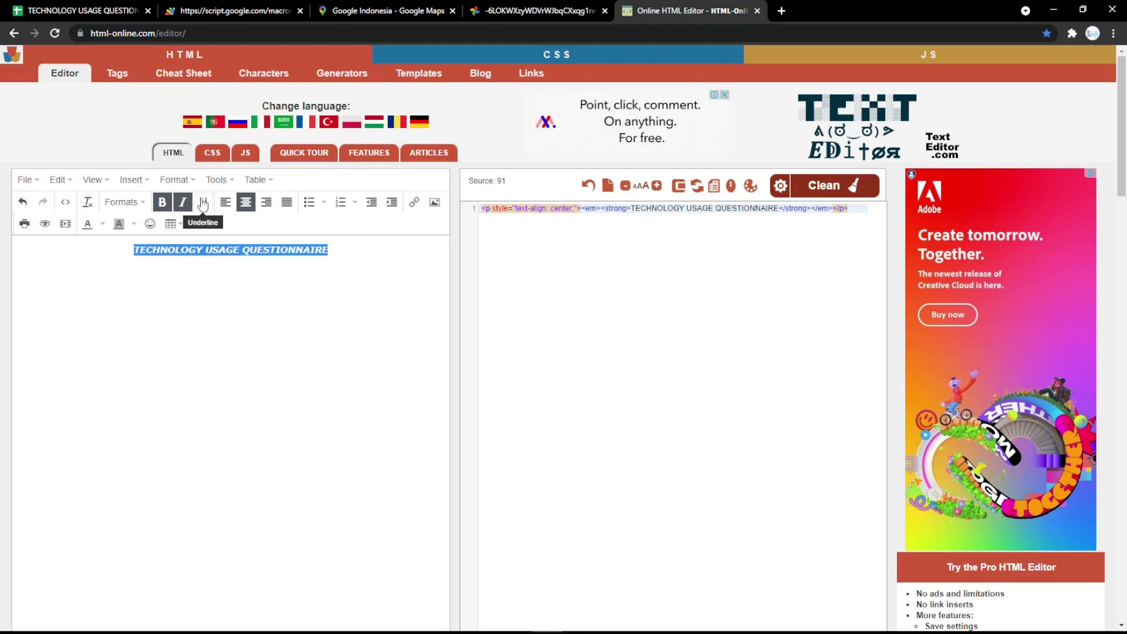
click(203, 203)
click(123, 202)
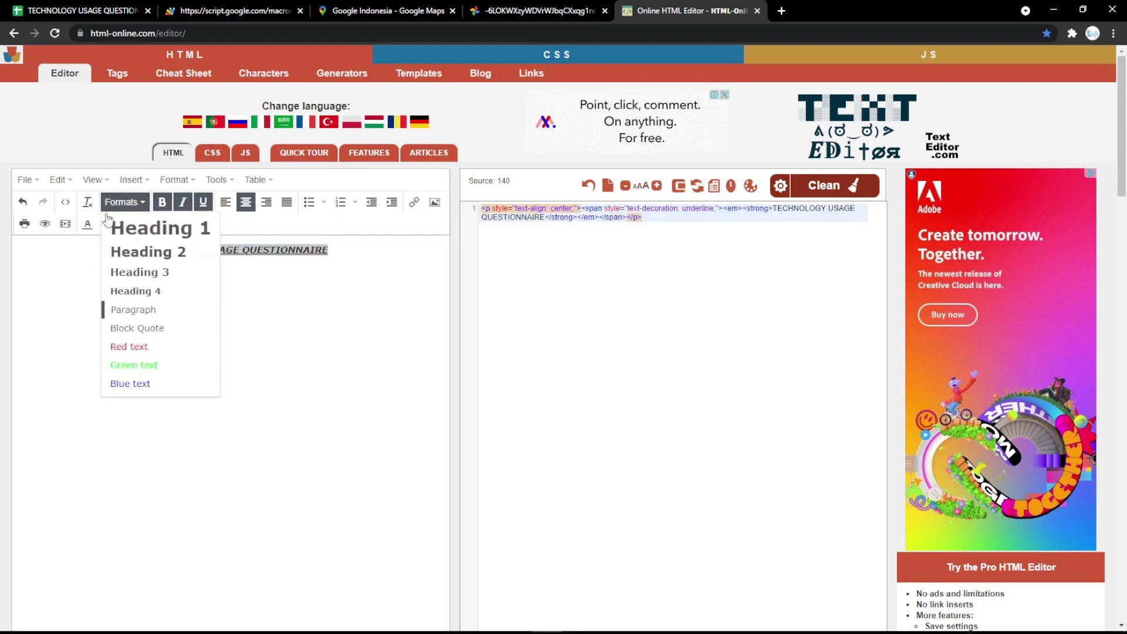
click(132, 231)
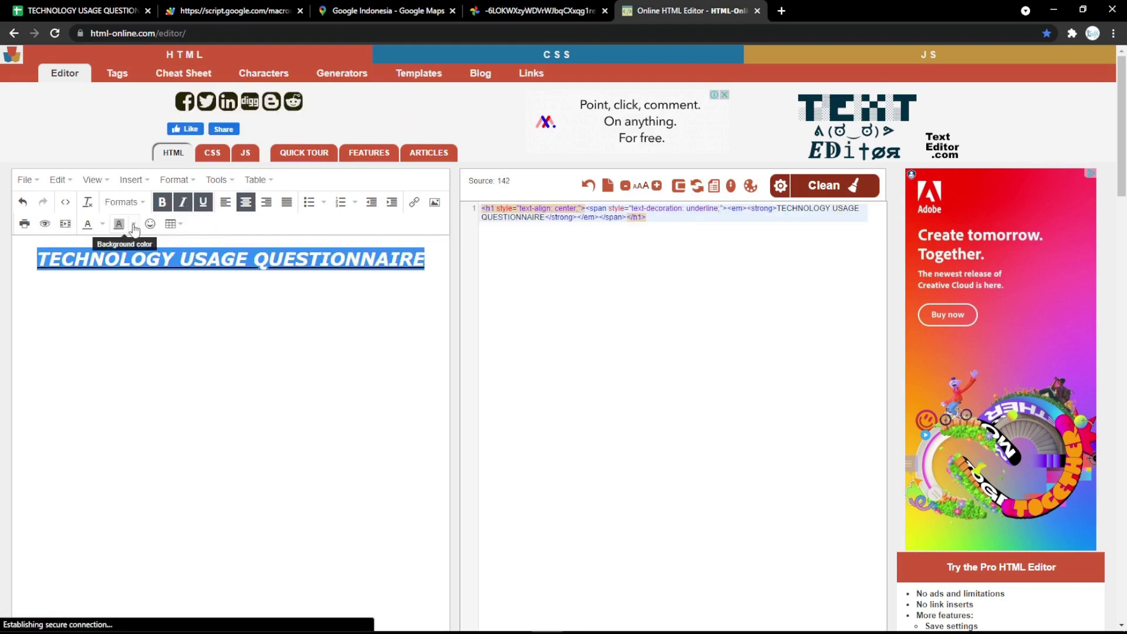
click(102, 223)
click(51, 286)
click(187, 259)
- Copy the heading's source HTML and replace the Form Title cell's marquee HTML with it
click(669, 269)
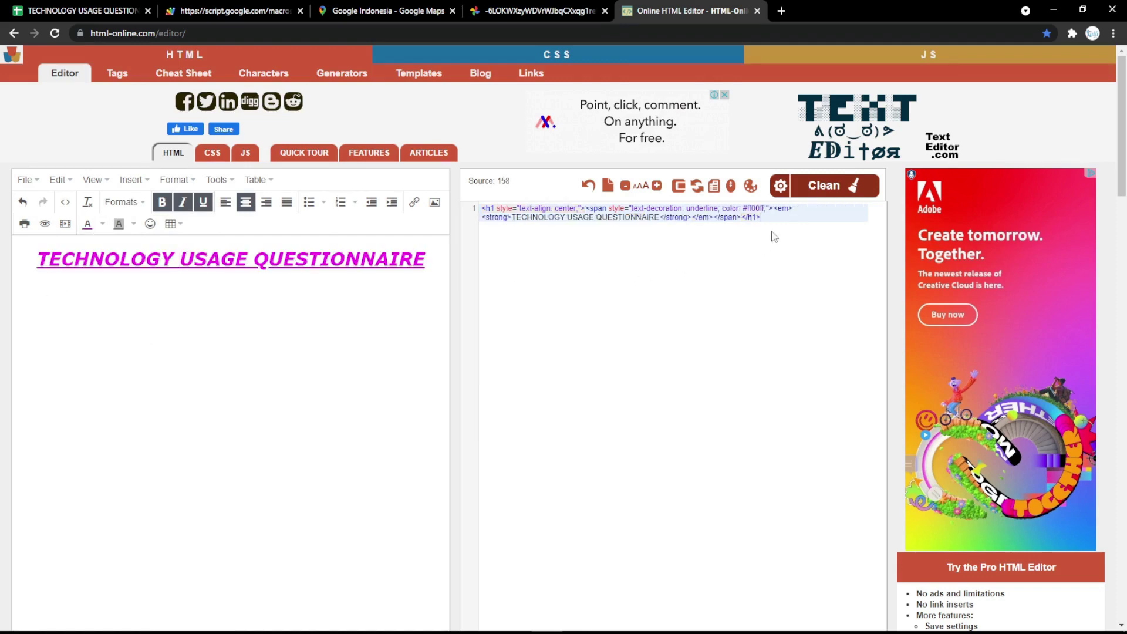
key(ctrl+a)
key(ctrl+c)
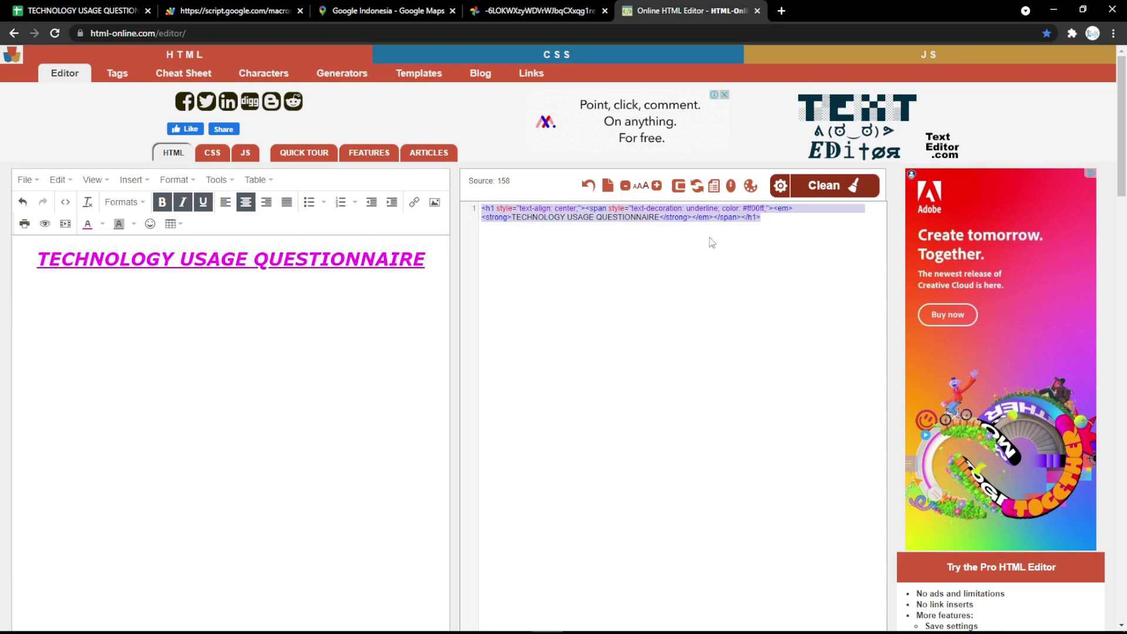
key(ctrl+1)
double_click(360, 376)
key(ctrl+a)
key(ctrl+v)
click(414, 411)
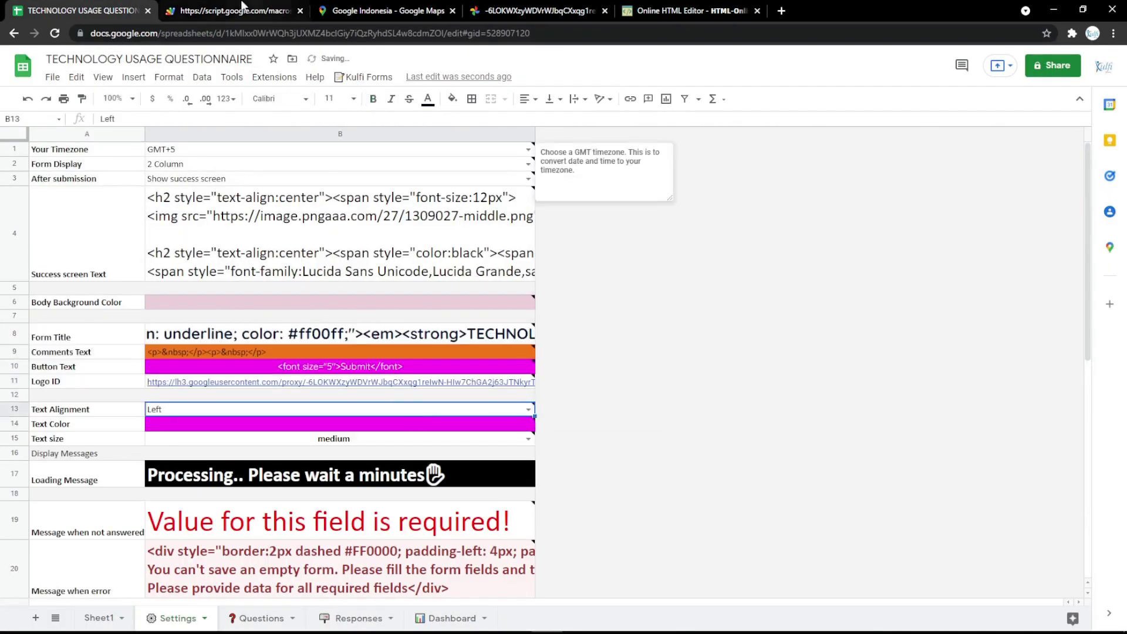
- Reload the web form to view the magenta underlined title, then open the Responses sheet
click(243, 6)
key(F5)
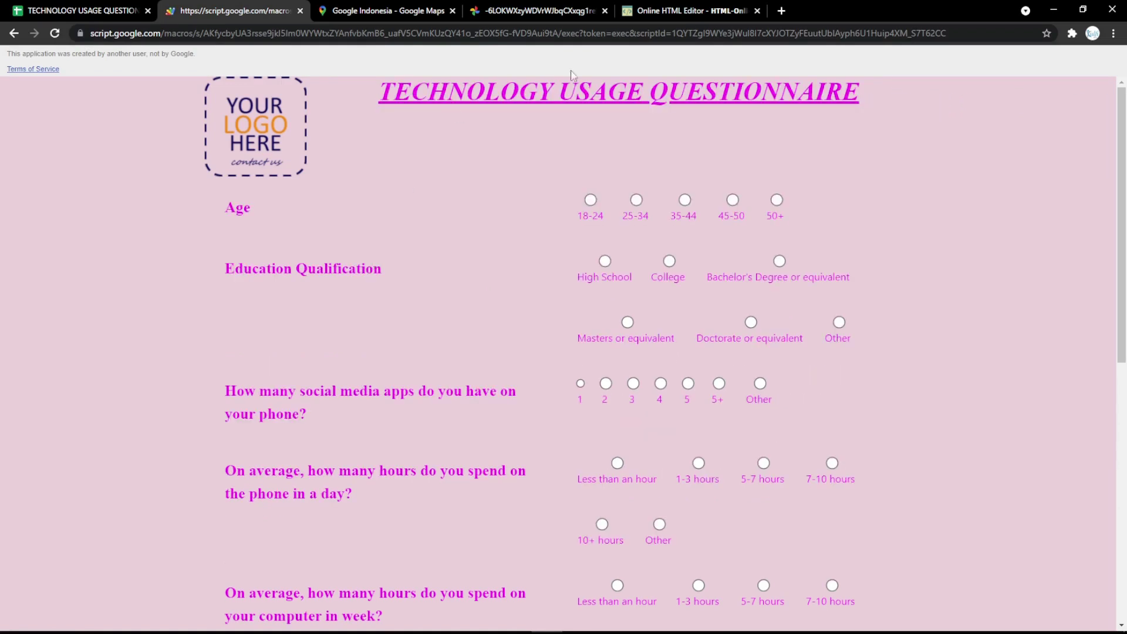
key(ctrl+1)
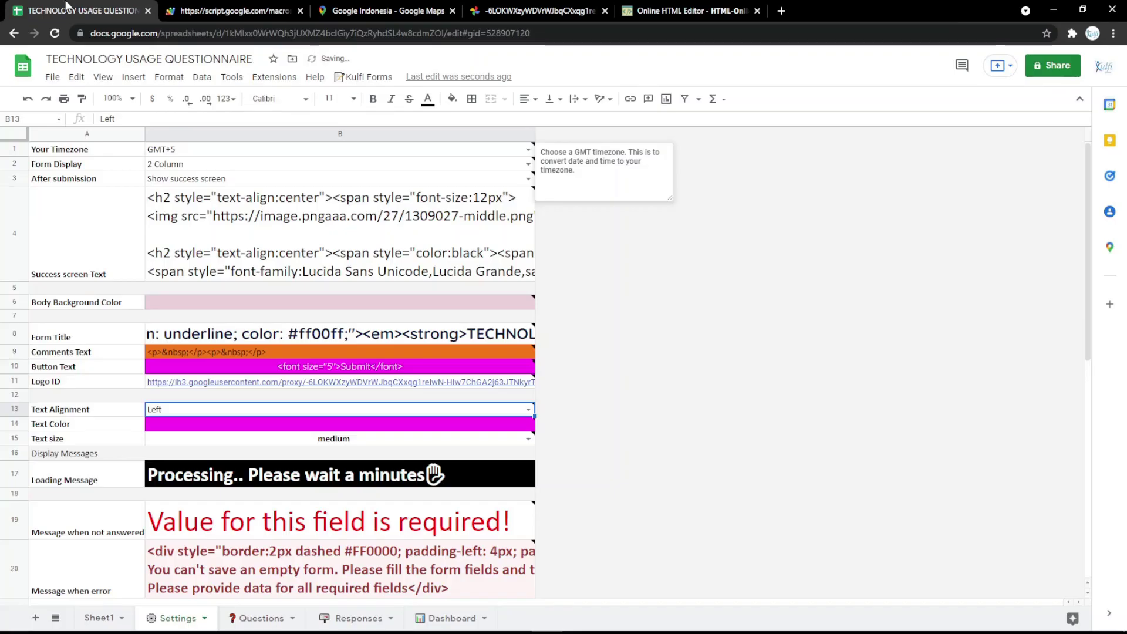
click(336, 618)
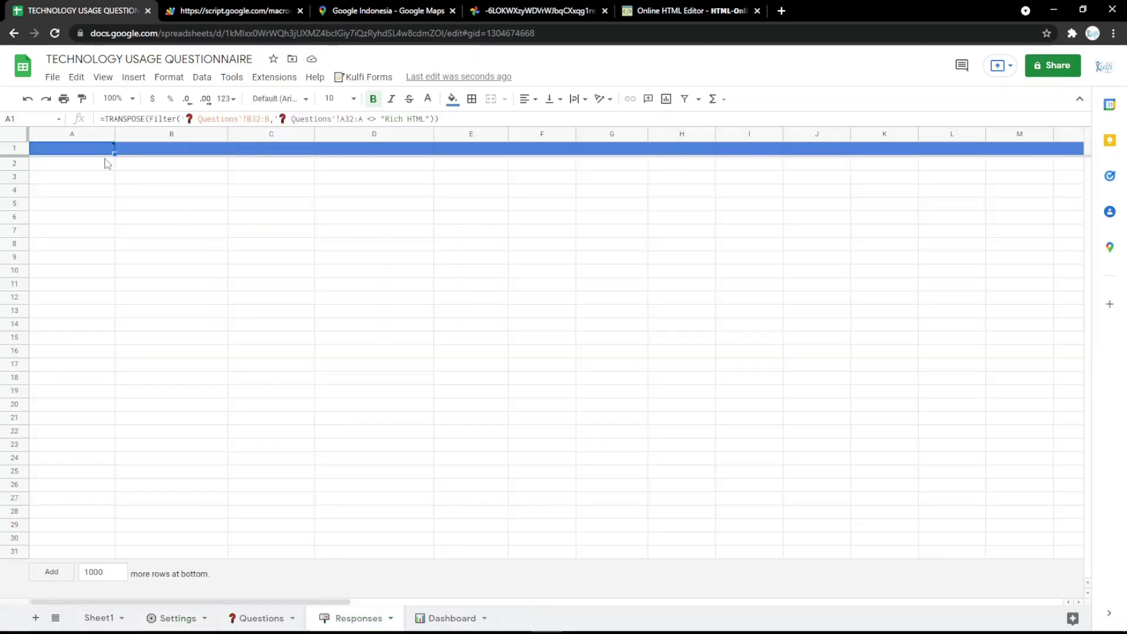
mouse_move(98, 153)
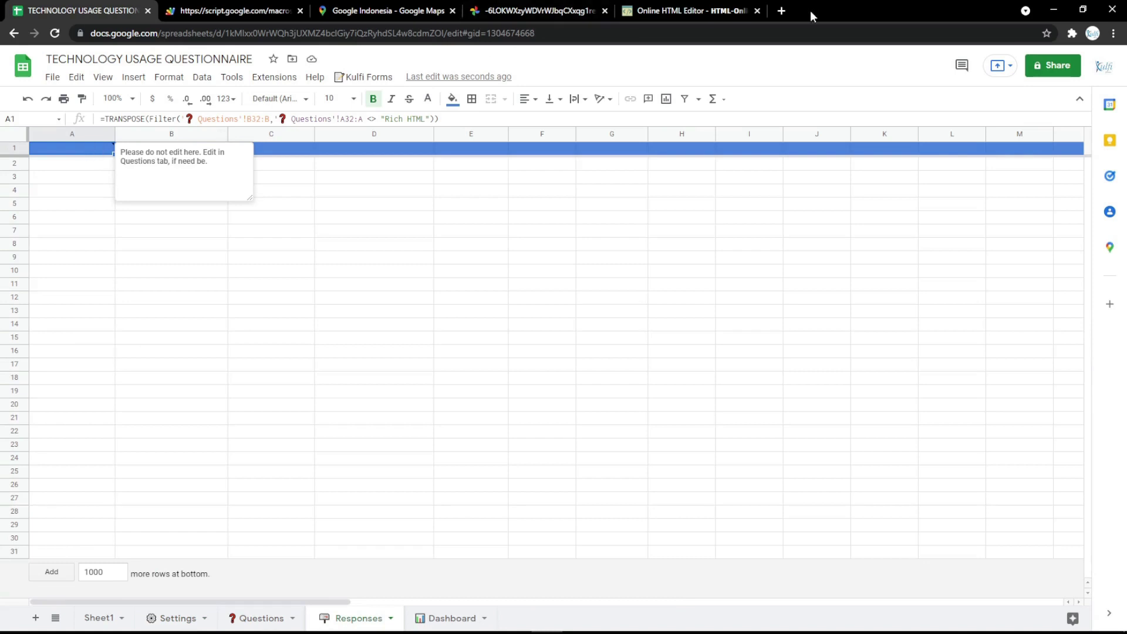
- Replace Responses cell A1 with the TRANSPOSE formula from the Google Keep RESPONSES note
click(782, 10)
click(158, 53)
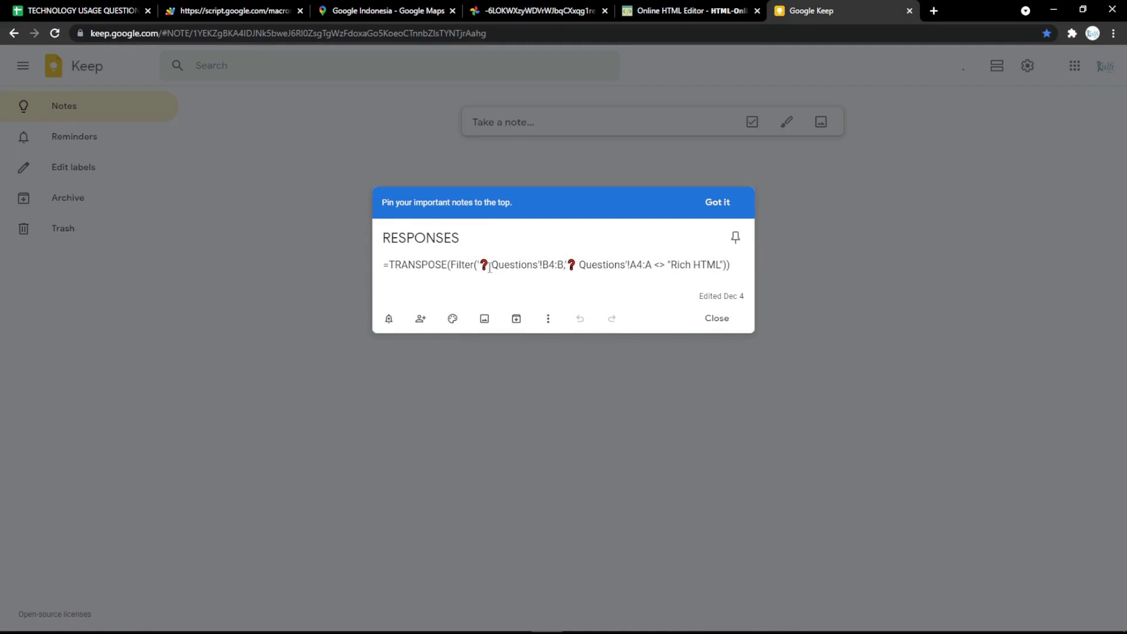
key(ctrl+a)
key(ctrl+c)
click(77, 11)
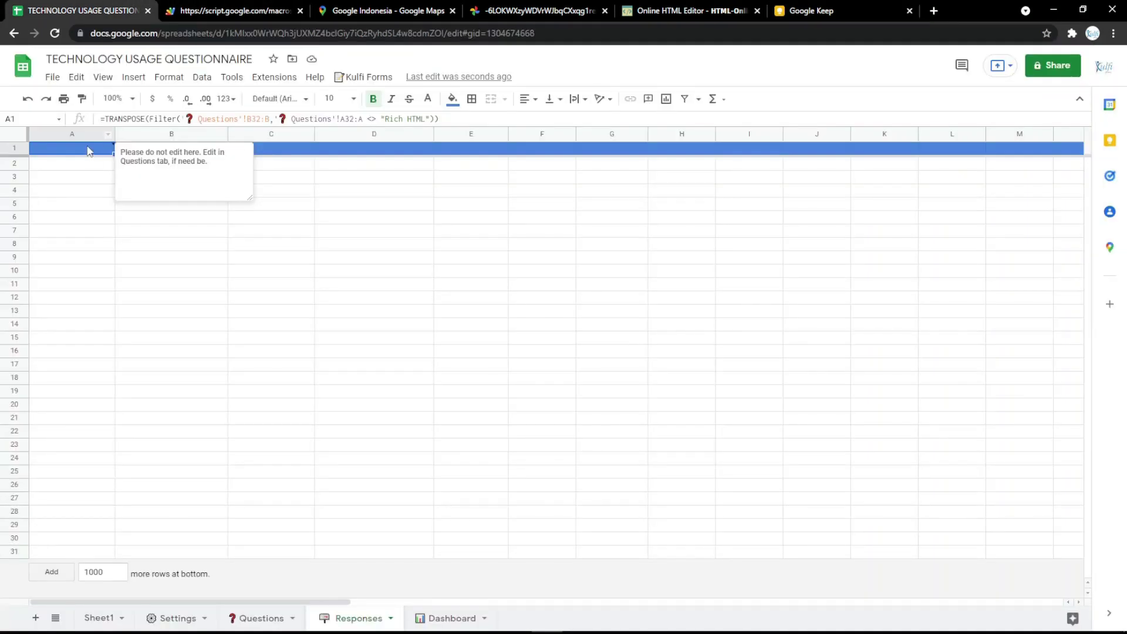
double_click(87, 151)
key(ctrl+a)
key(ctrl+v)
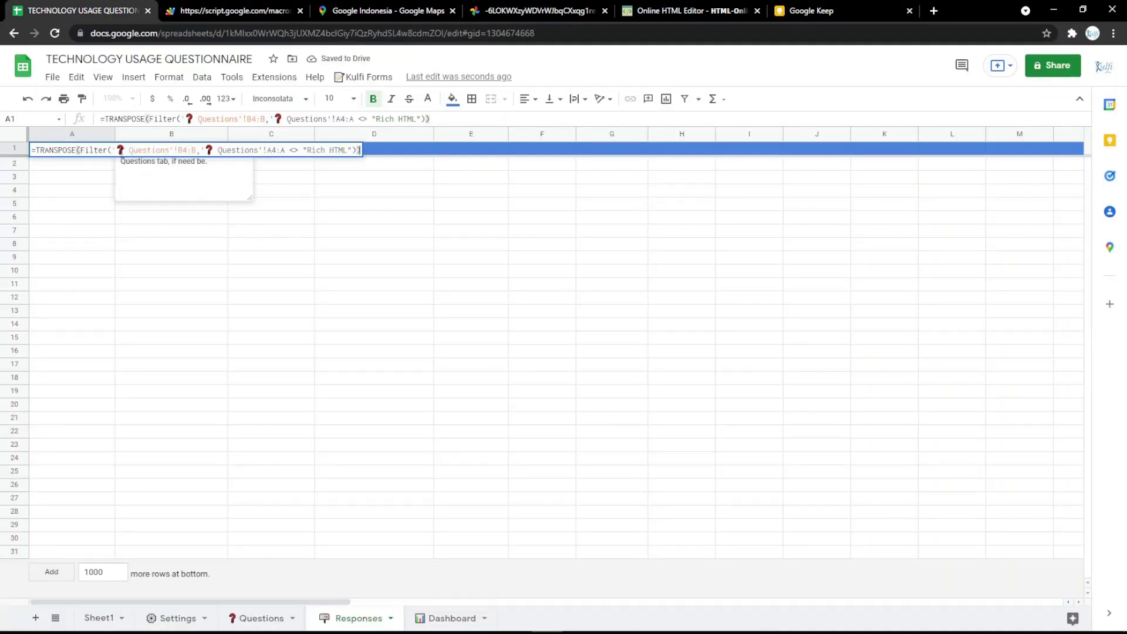
click(100, 195)
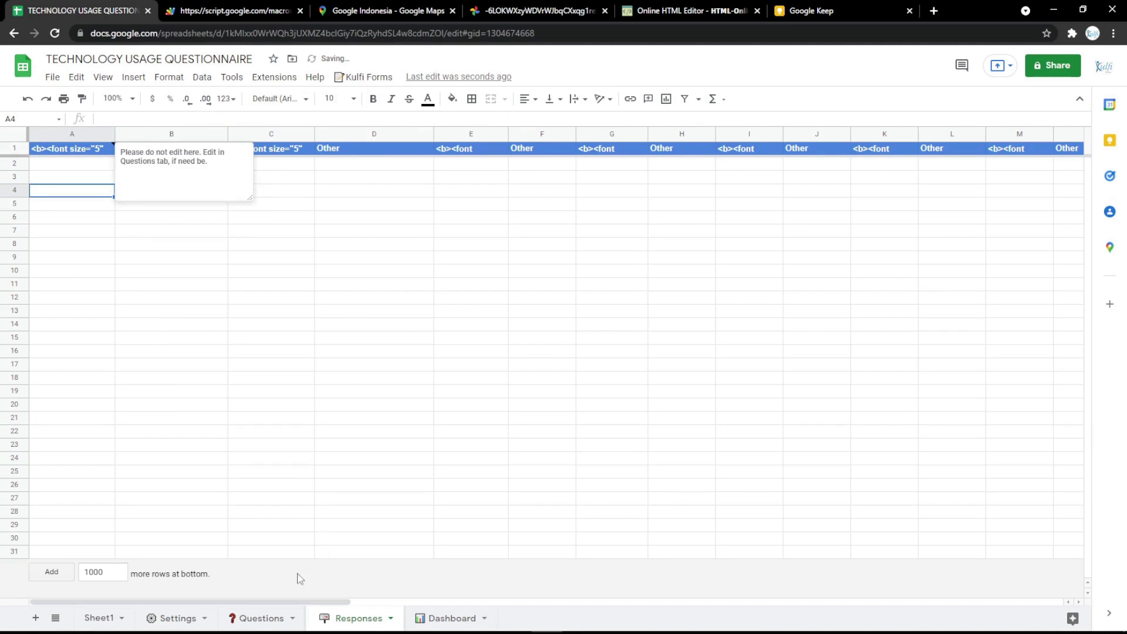
- Change the A1 header formula range to Questions'!B3:B so the first question appears
click(268, 617)
click(230, 205)
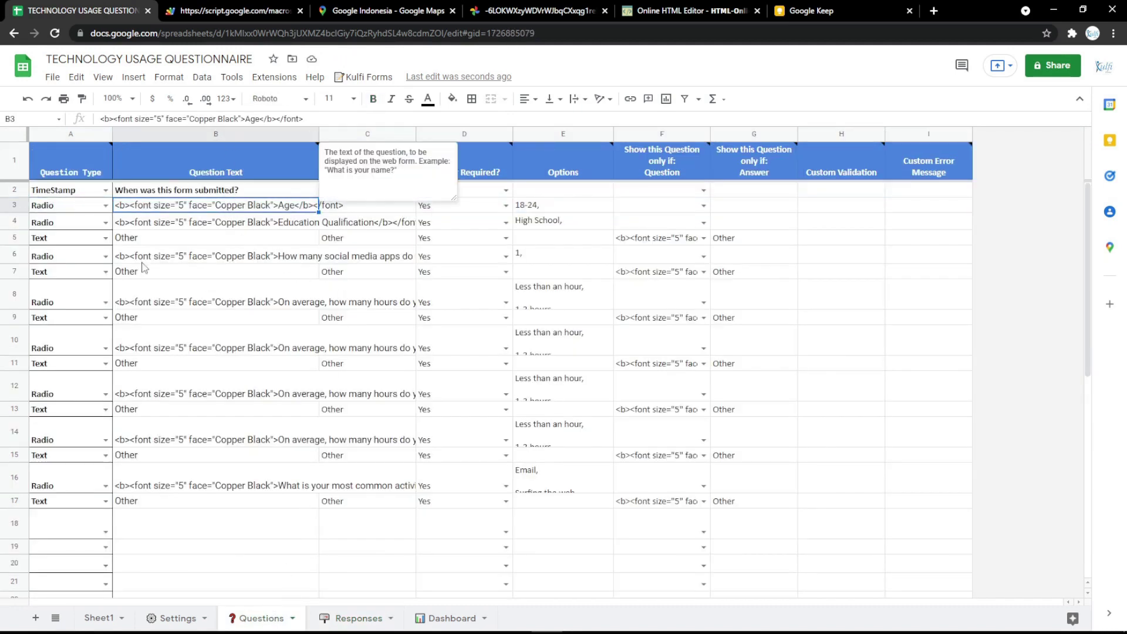
click(320, 615)
double_click(103, 148)
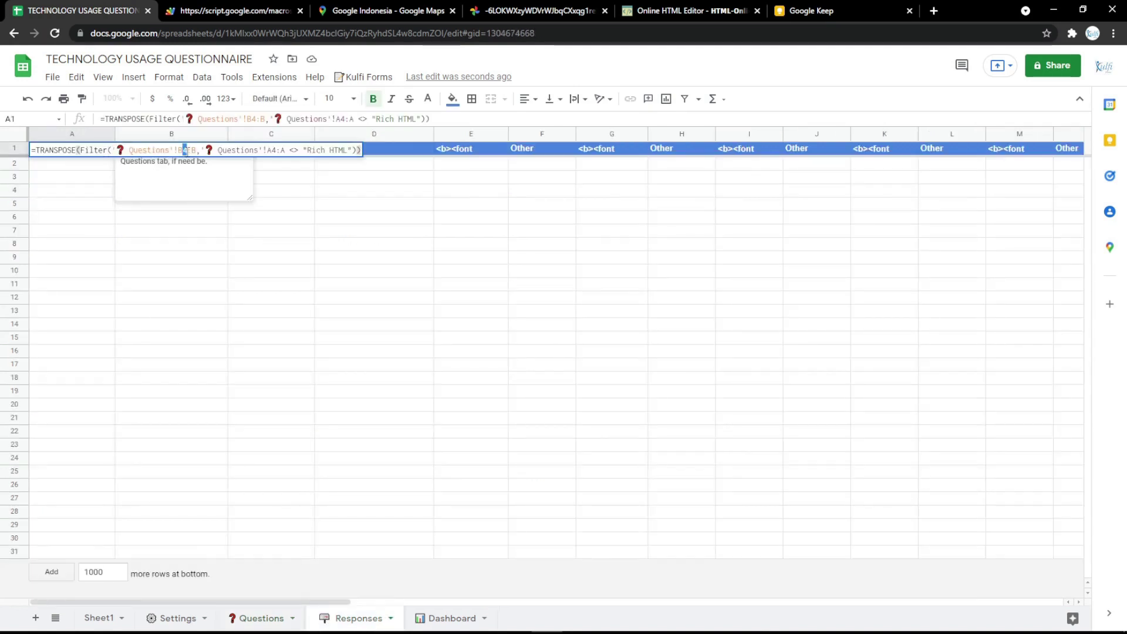
text(3)
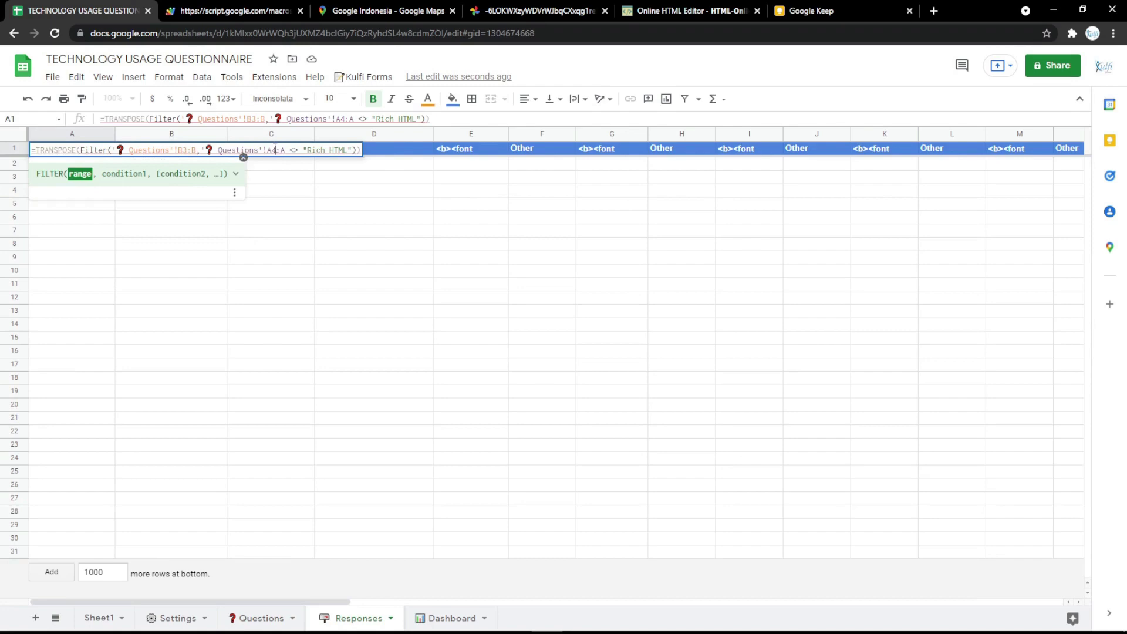
click(285, 181)
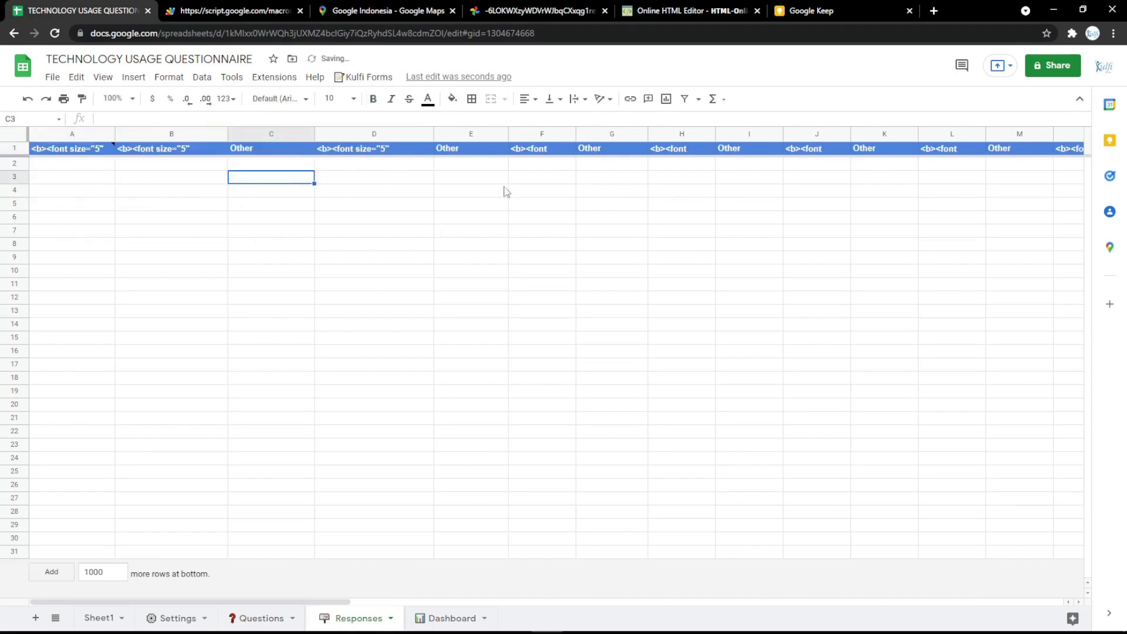
click(276, 10)
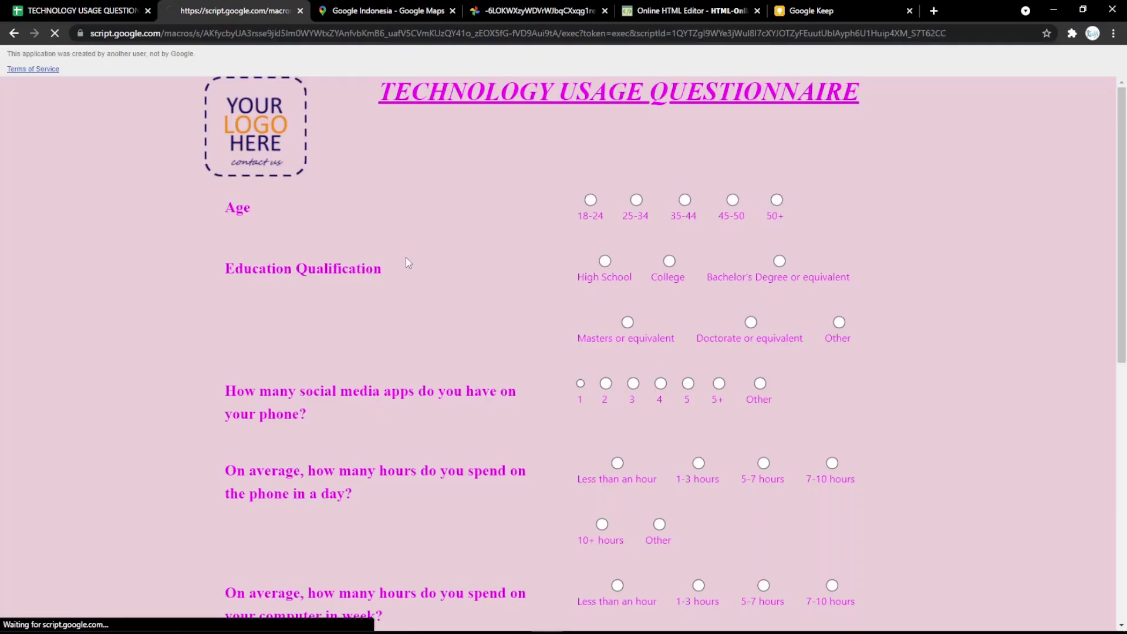
- Submit a test response on the web form and confirm it lands in Responses row 2
scroll(622, 341, down, 8)
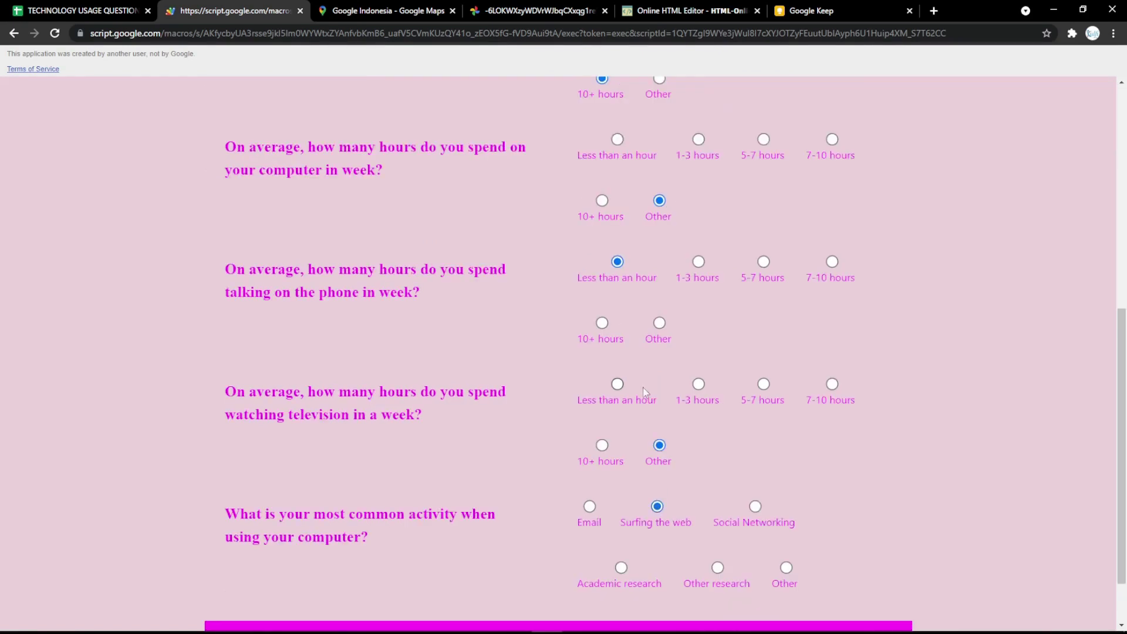
scroll(646, 582, down, 1)
click(636, 572)
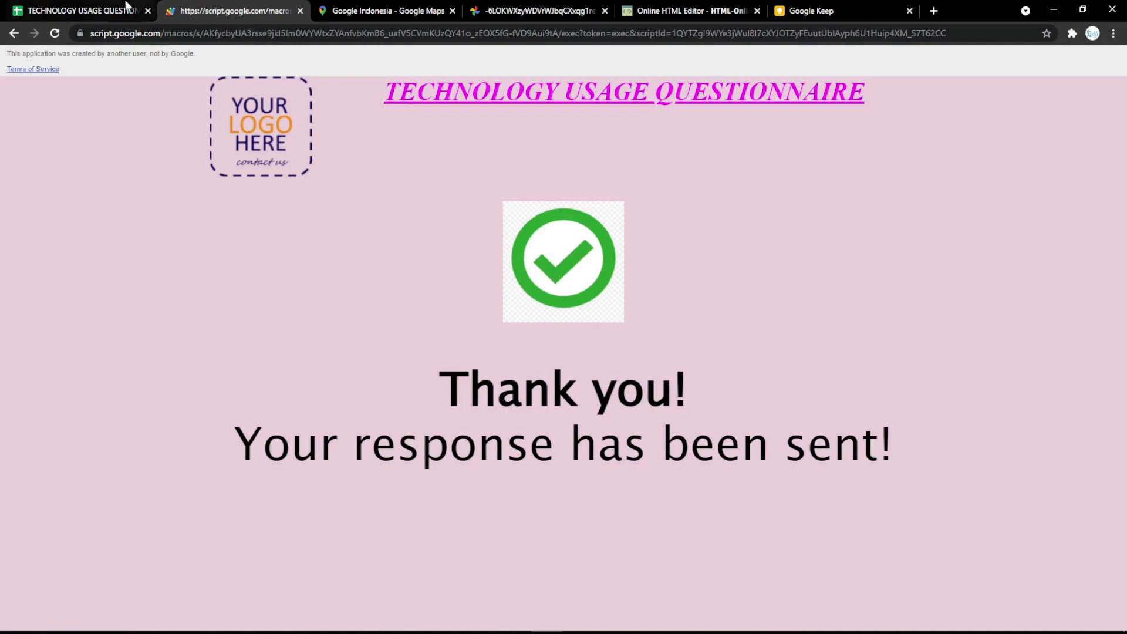
click(72, 8)
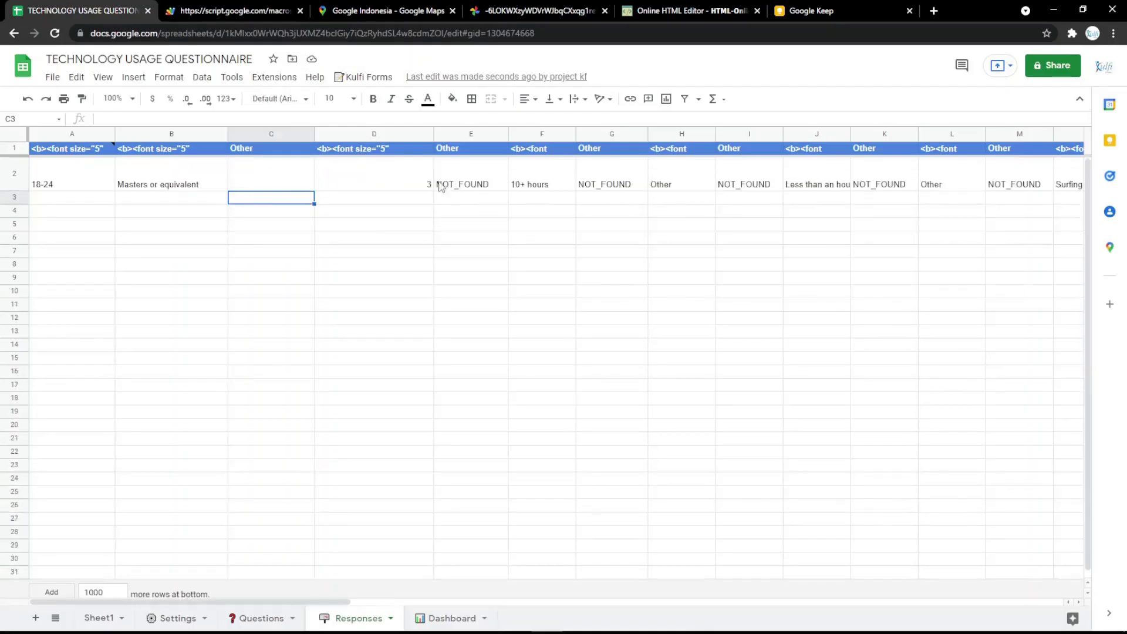
click(265, 11)
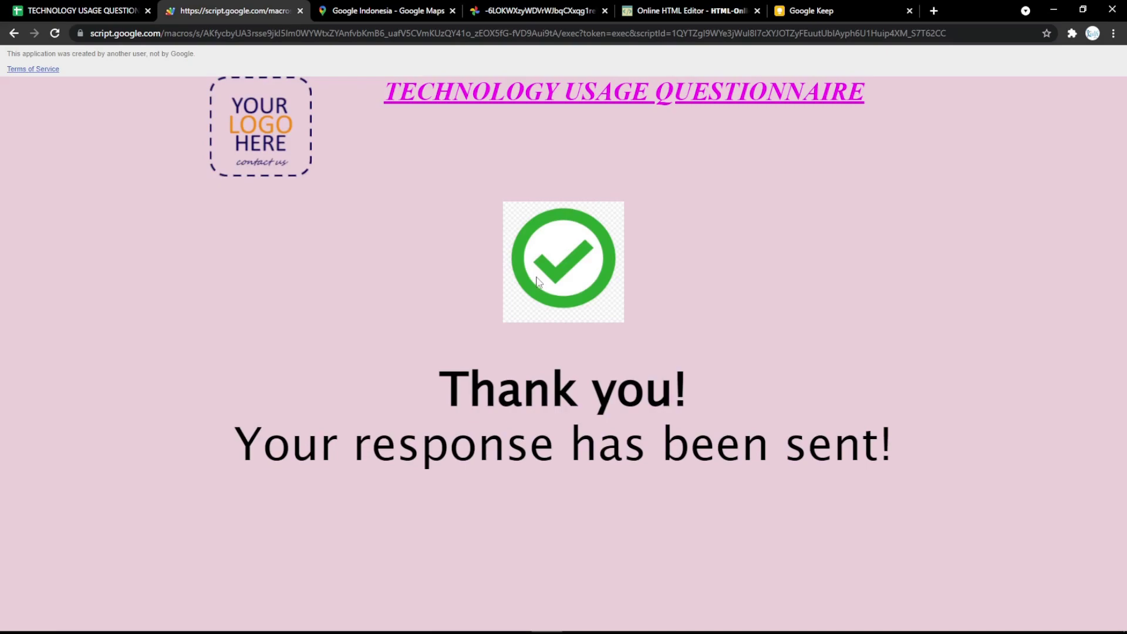
click(68, 9)
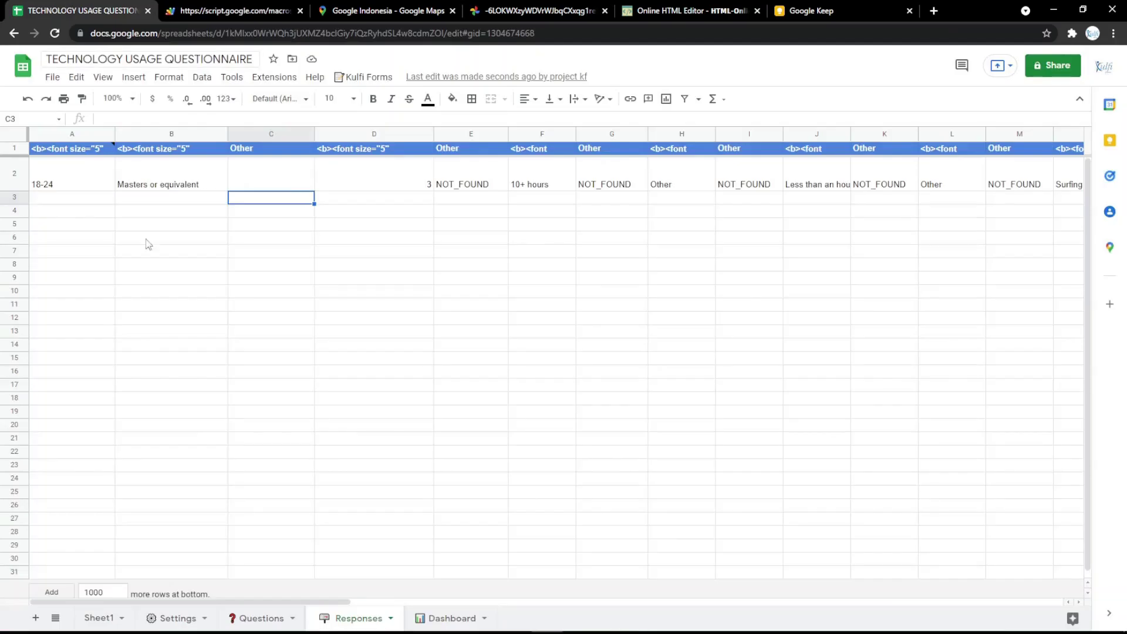
click(176, 618)
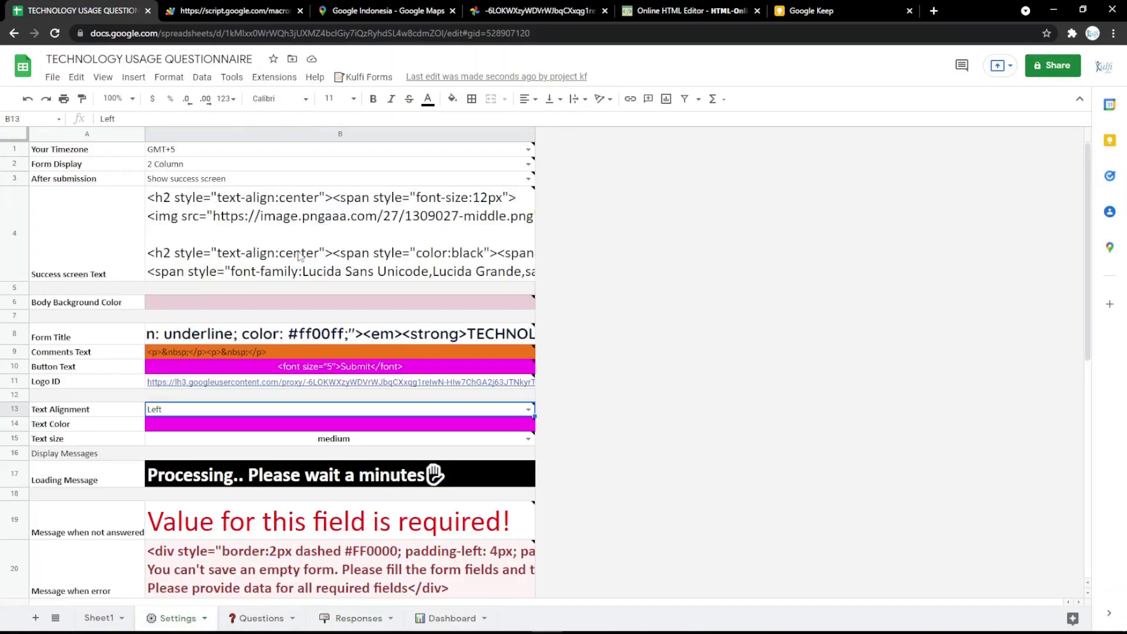
- Open thank_you_PNG66.png from the pngimg bookmark and copy its web address
double_click(299, 256)
key(Escape)
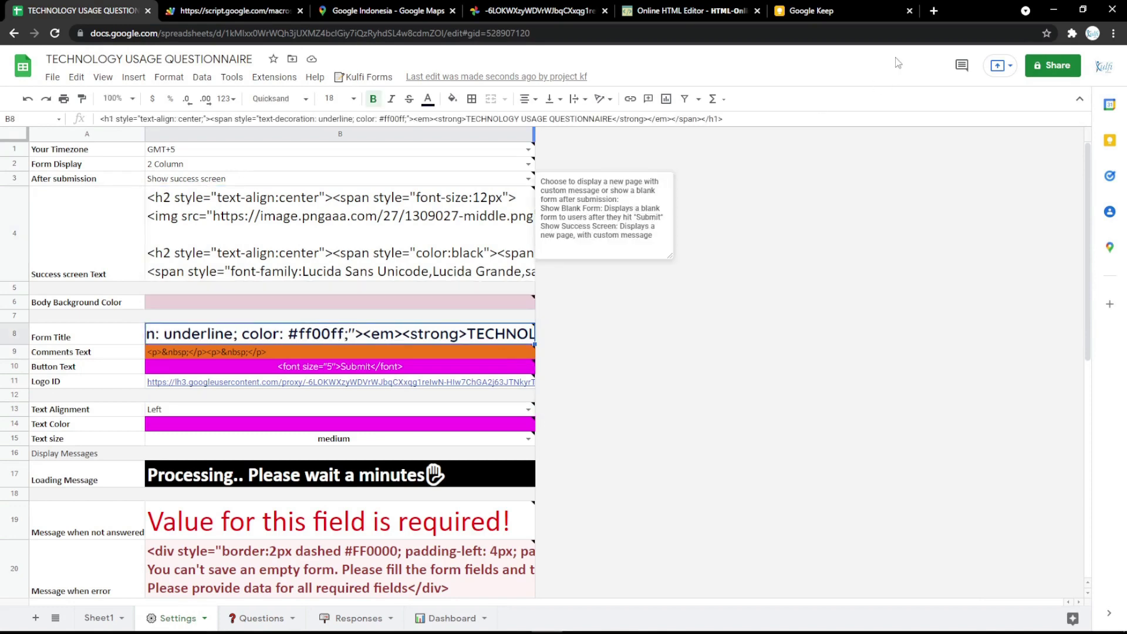
click(933, 11)
click(179, 54)
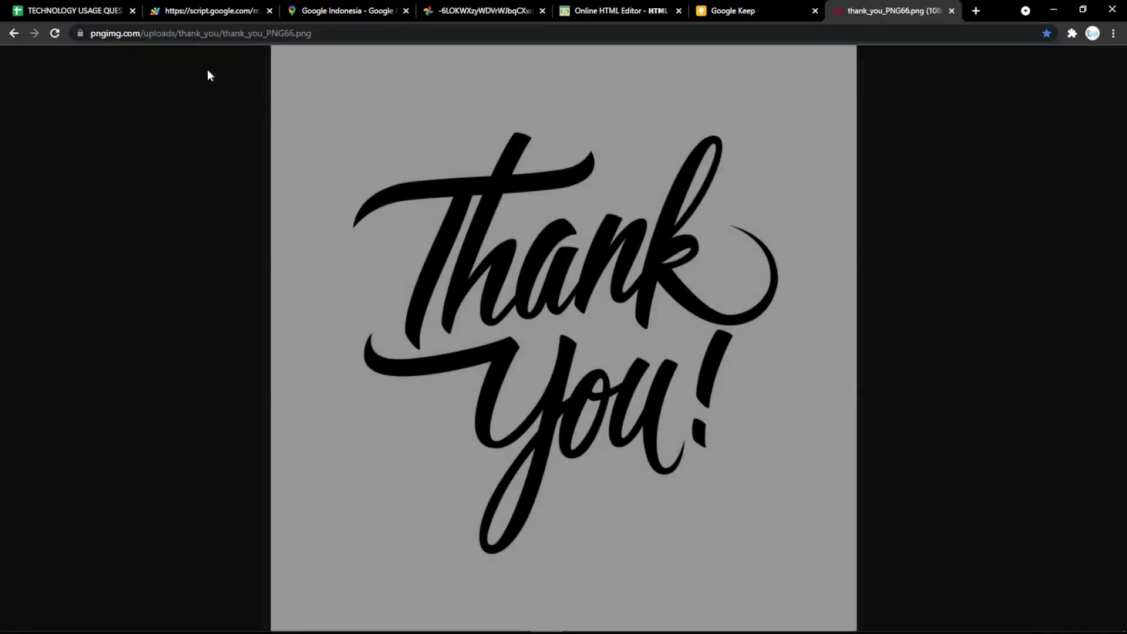
click(355, 36)
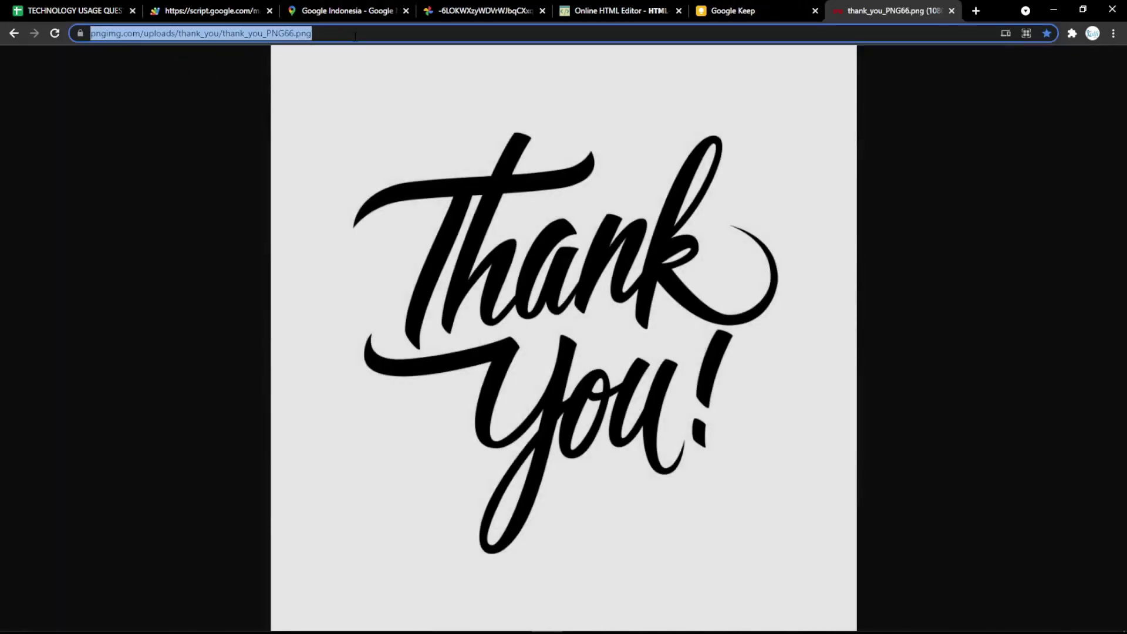
click(616, 11)
triple_click(430, 257)
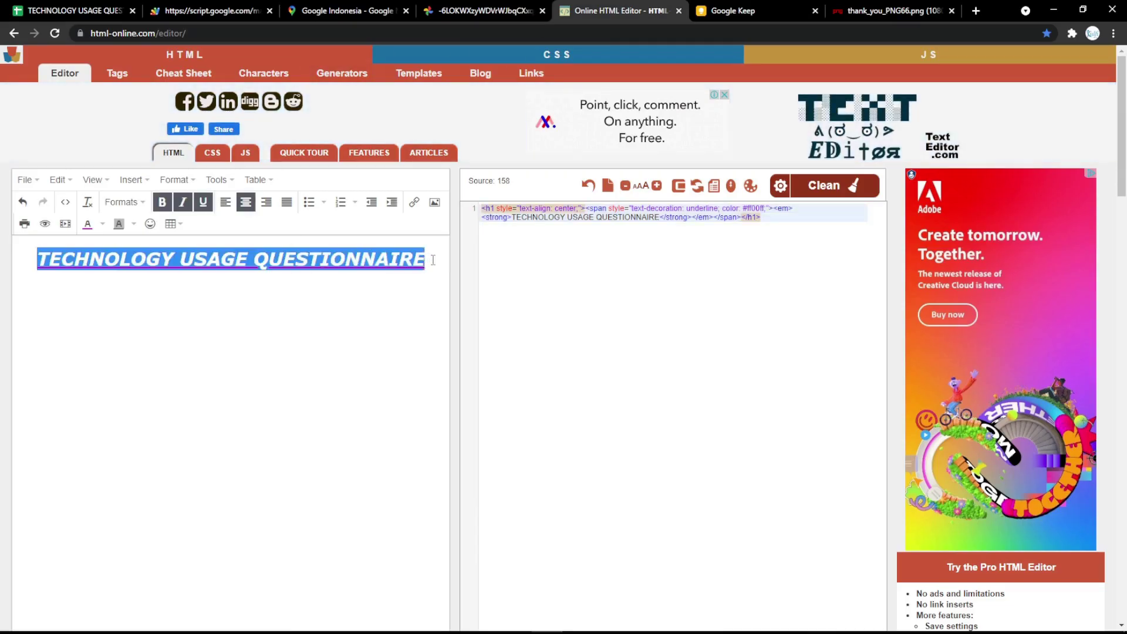
- Replace the editor's heading with the pasted thank-you image and resize it by dragging
key(ctrl+v)
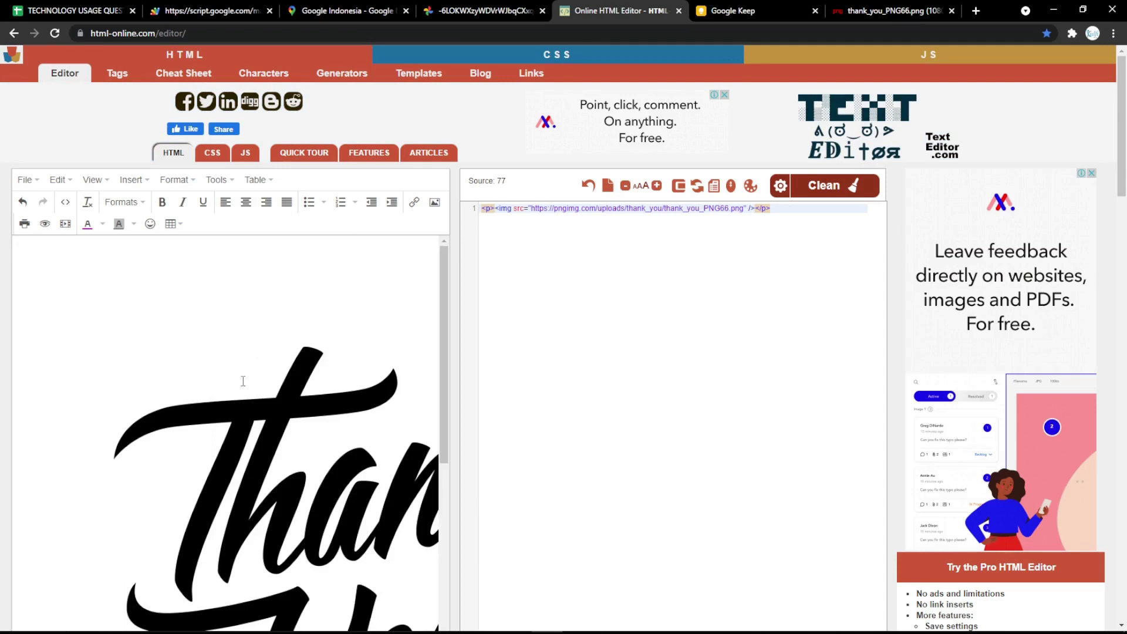
click(243, 381)
click(18, 246)
click(26, 266)
drag(18, 245, 283, 459)
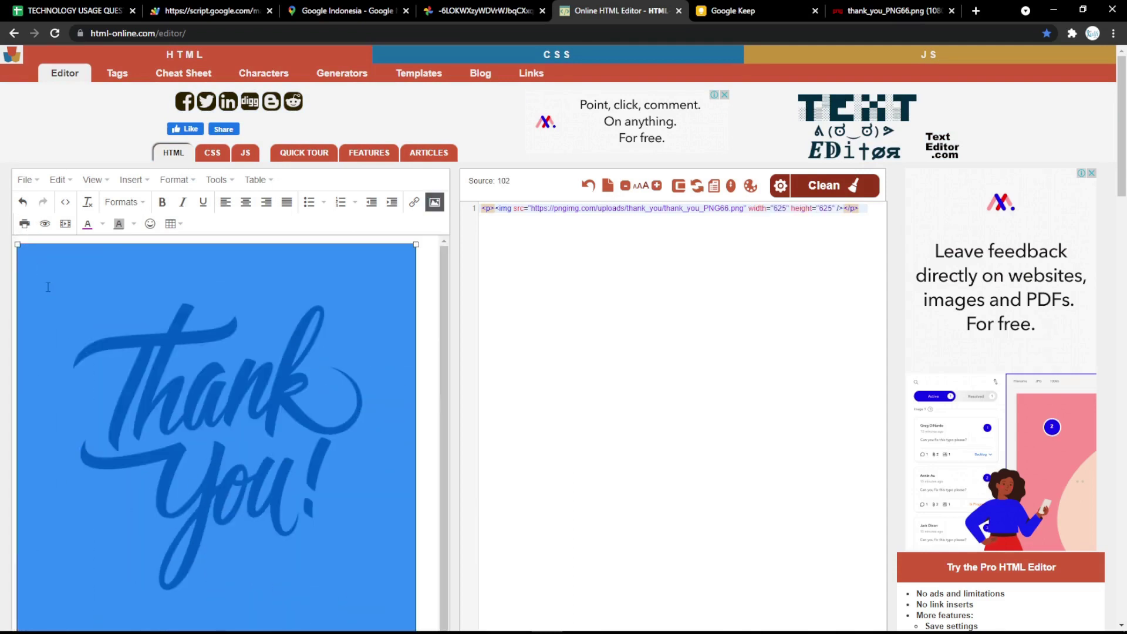
drag(18, 246, 159, 387)
click(521, 400)
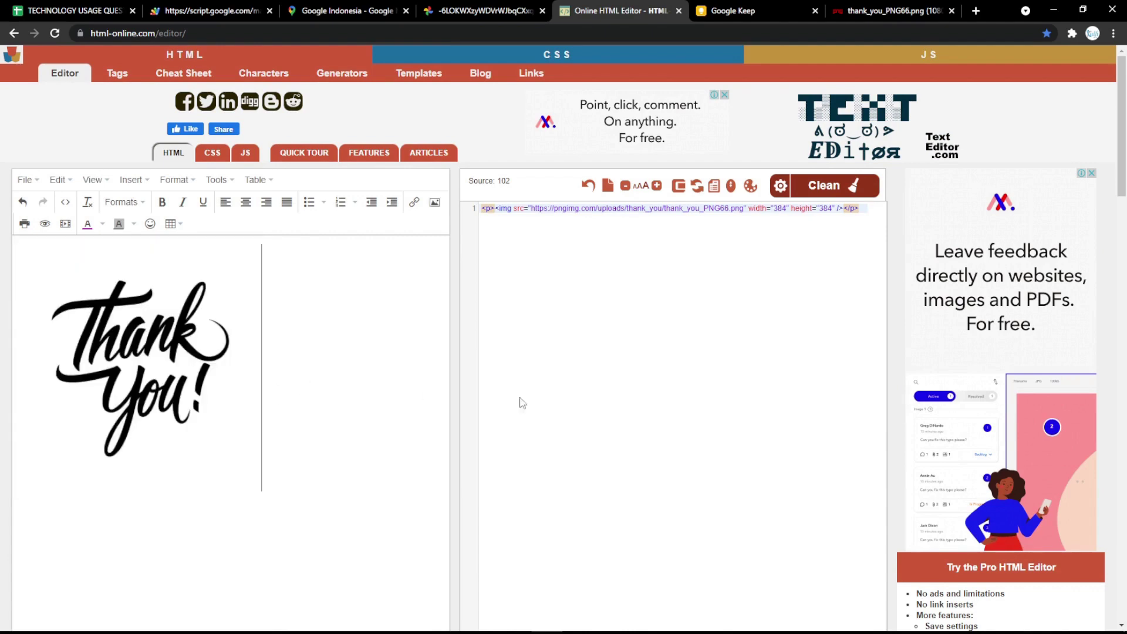
- Set the image width and height to 500 in the source and select its source line
double_click(781, 209)
text(500)
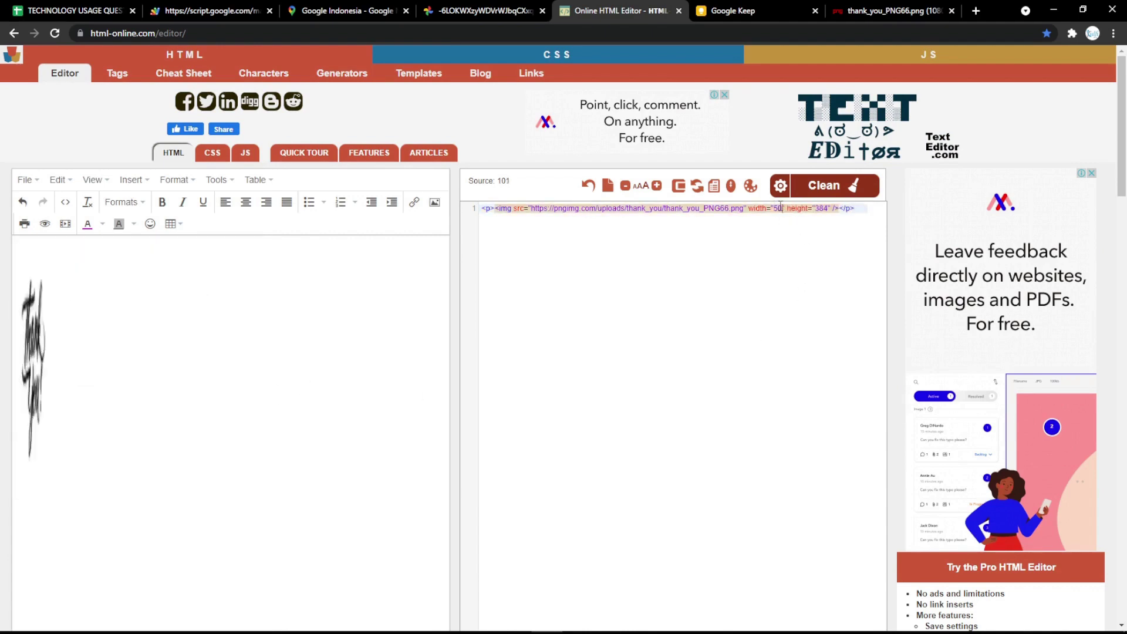
double_click(825, 208)
text(500)
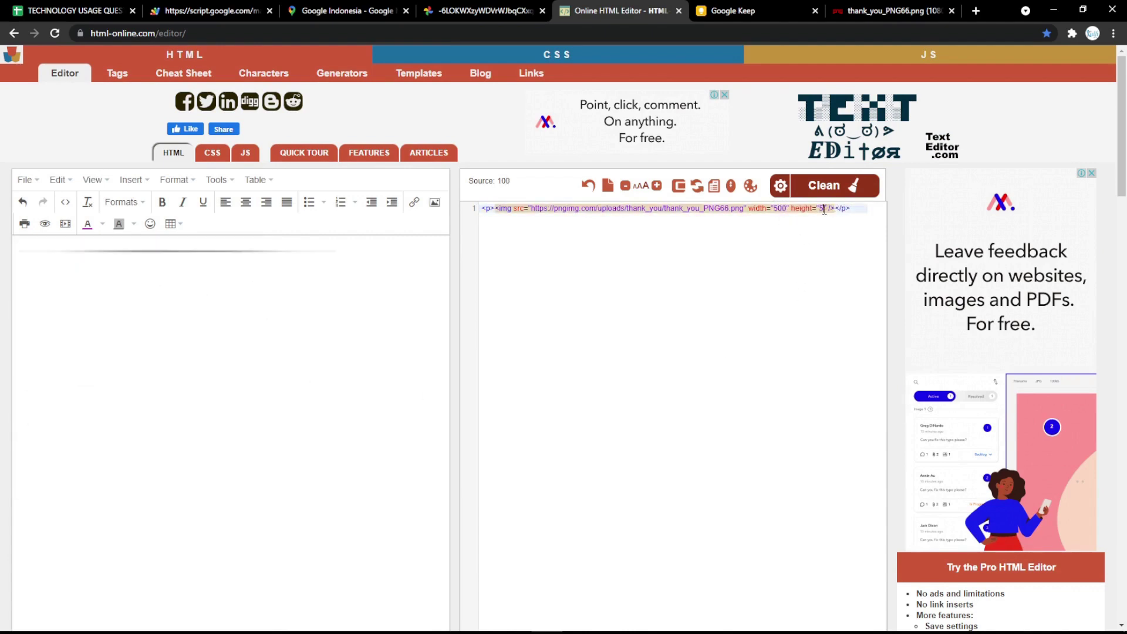
drag(851, 205, 437, 201)
key(ctrl+c)
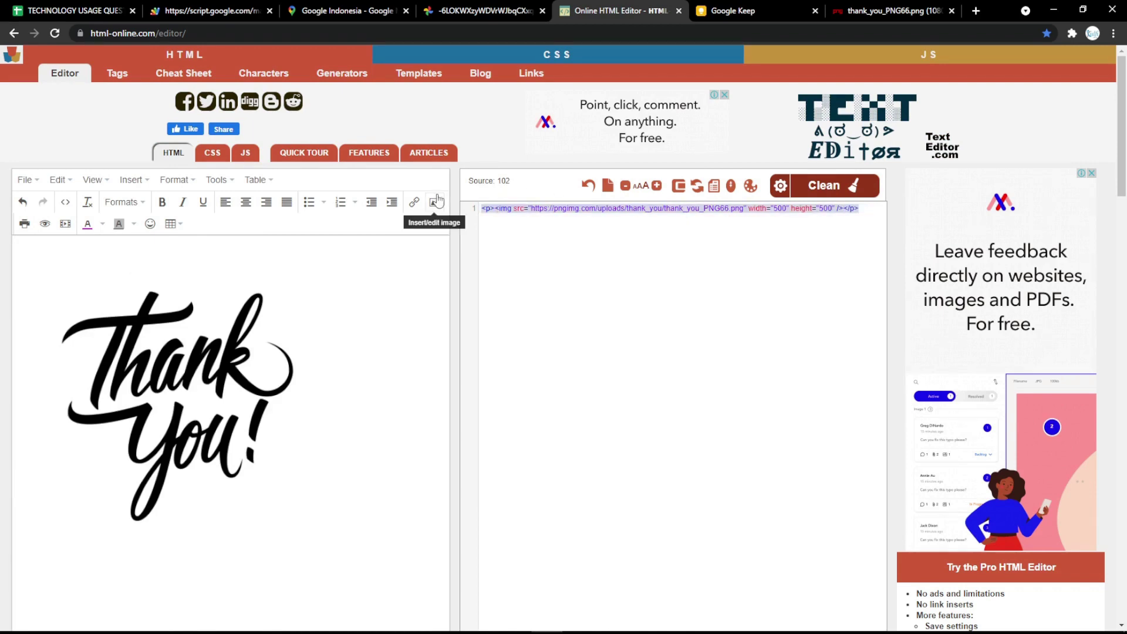
click(88, 10)
- Replace the old image tag in the Settings B4 Success screen Text with the thank_you_PNG66.png tag
double_click(213, 233)
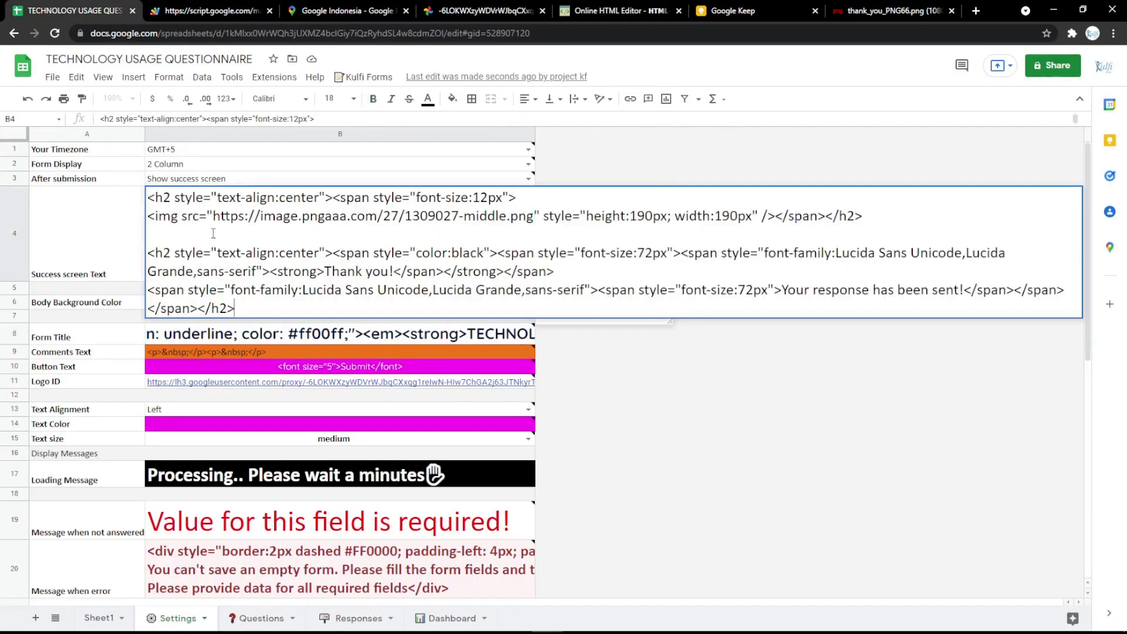
drag(150, 216, 769, 212)
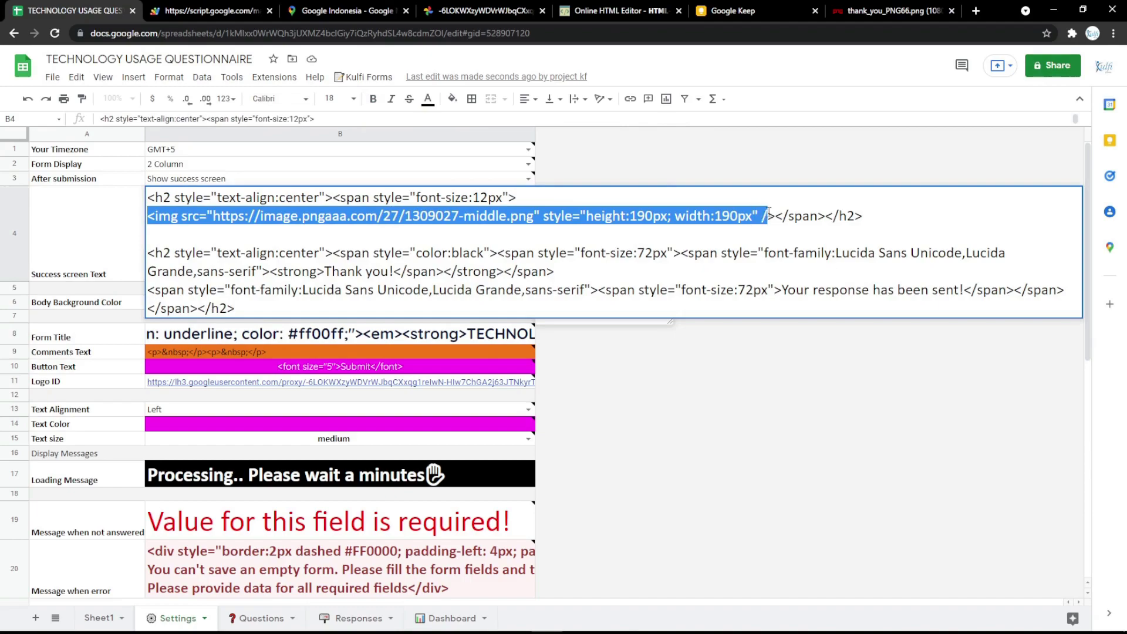
key(ctrl+v)
key(Return)
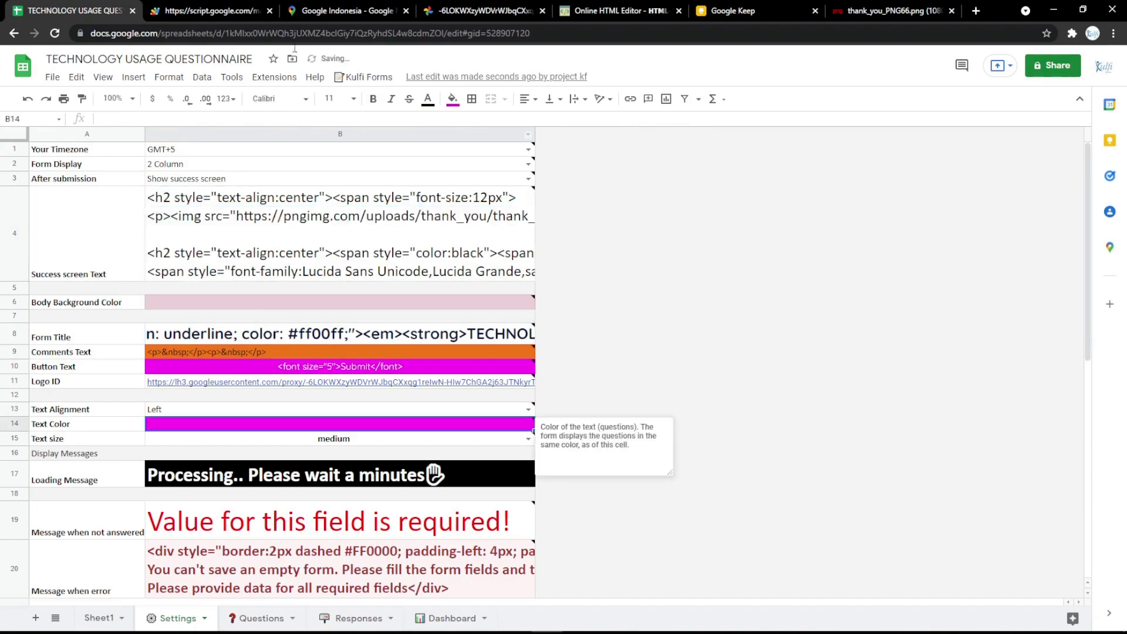
- Reload the web form and scroll down to view the thank-you image on the success page
click(223, 13)
key(F5)
scroll(614, 572, down, 2)
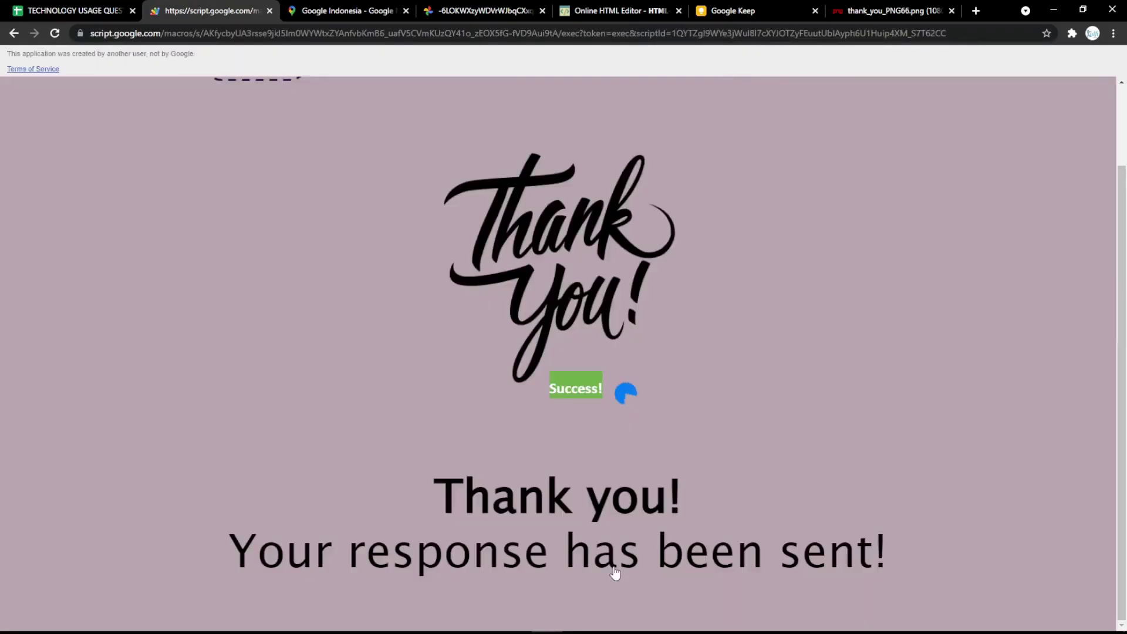